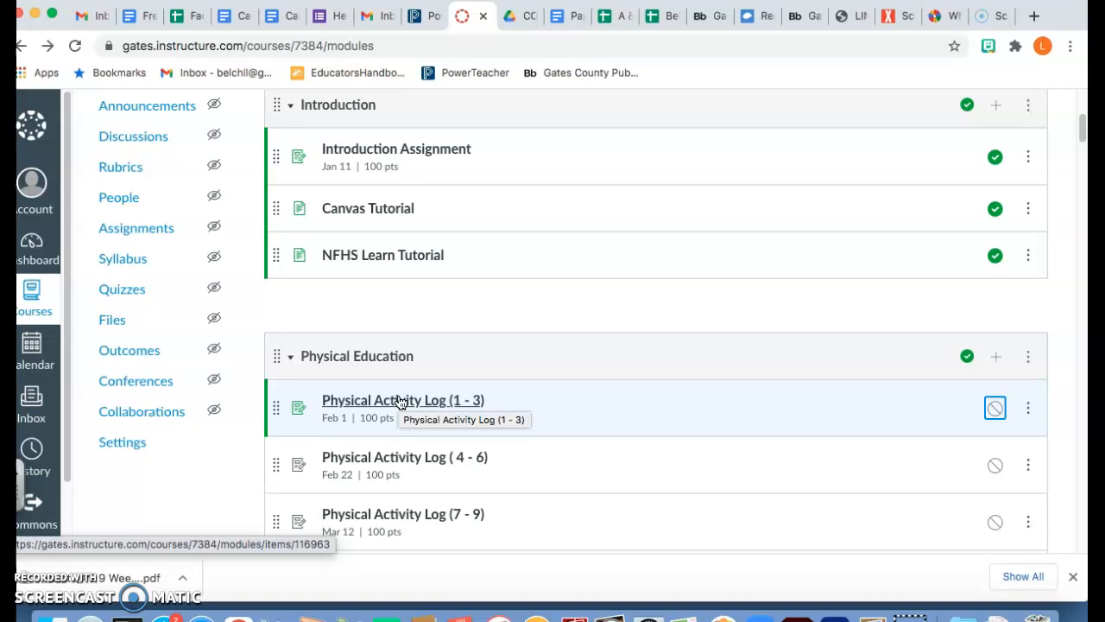
Step: Open the 'Physical Activity Log (1 - 3)' assignment listed under the Physical Education module
{"action": "left_click", "coordinate": [400, 402]}
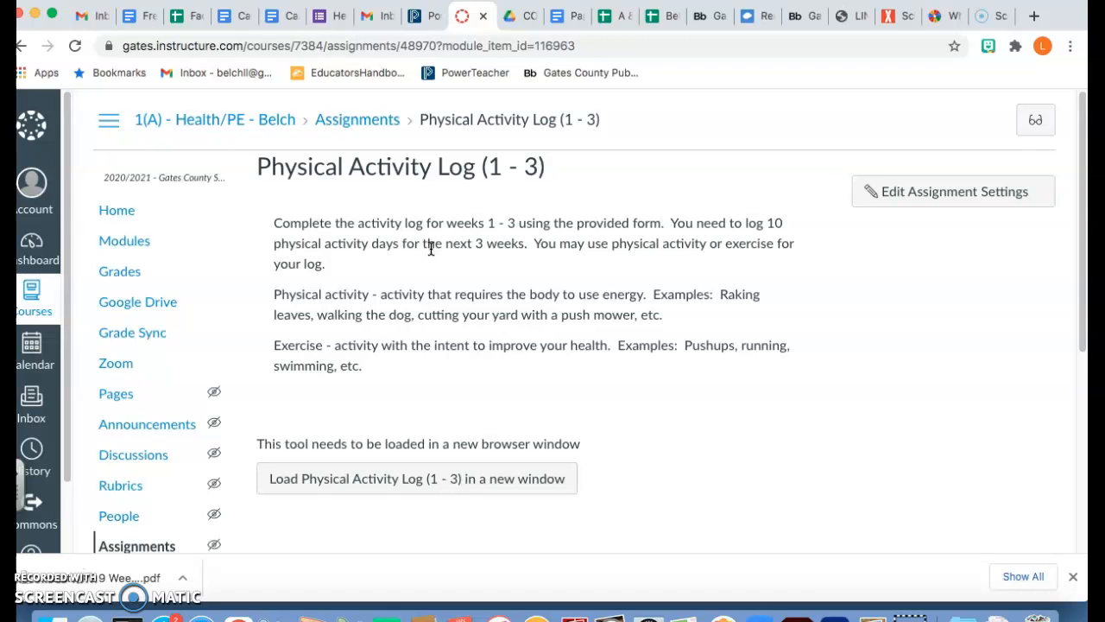
{"action": "left_click", "coordinate": [407, 74]}
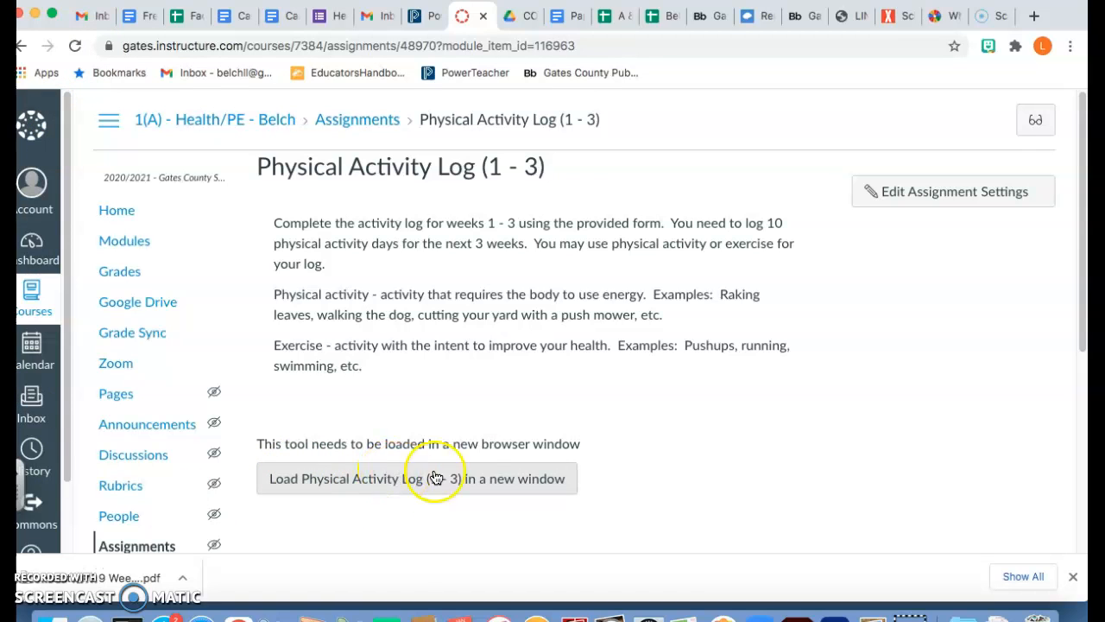
Step: Load the activity log in a new window and read through the GCHS Physical Activity Log instructions
{"action": "left_click", "coordinate": [401, 480]}
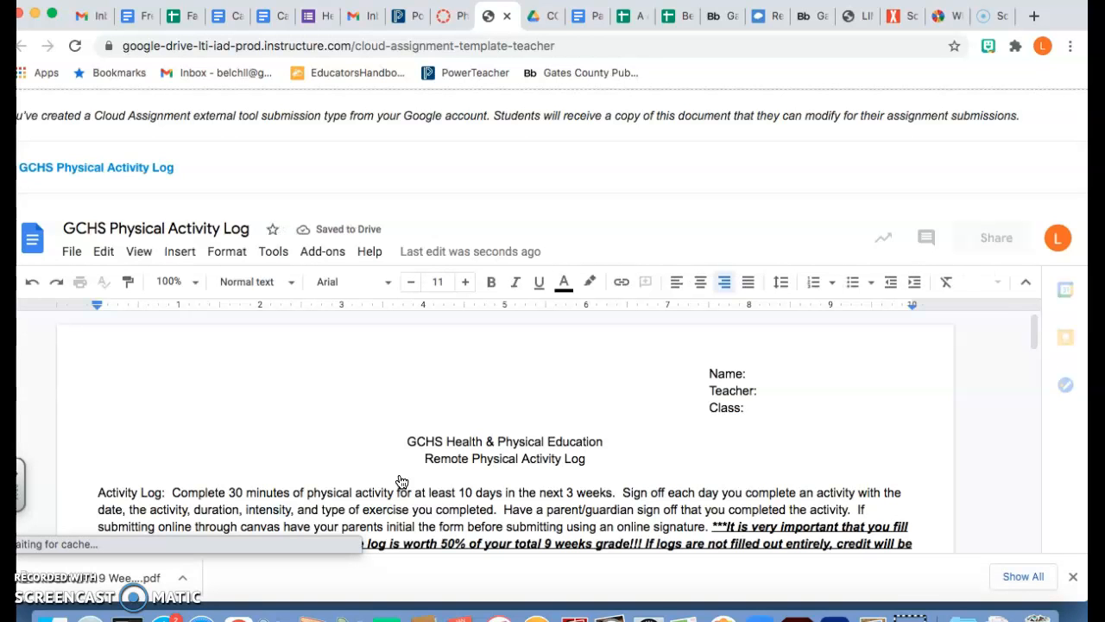
{"action": "scroll", "coordinate": [401, 481], "scroll_direction": "down", "scroll_amount": 1}
{"action": "scroll", "coordinate": [402, 480], "scroll_direction": "down", "scroll_amount": 1}
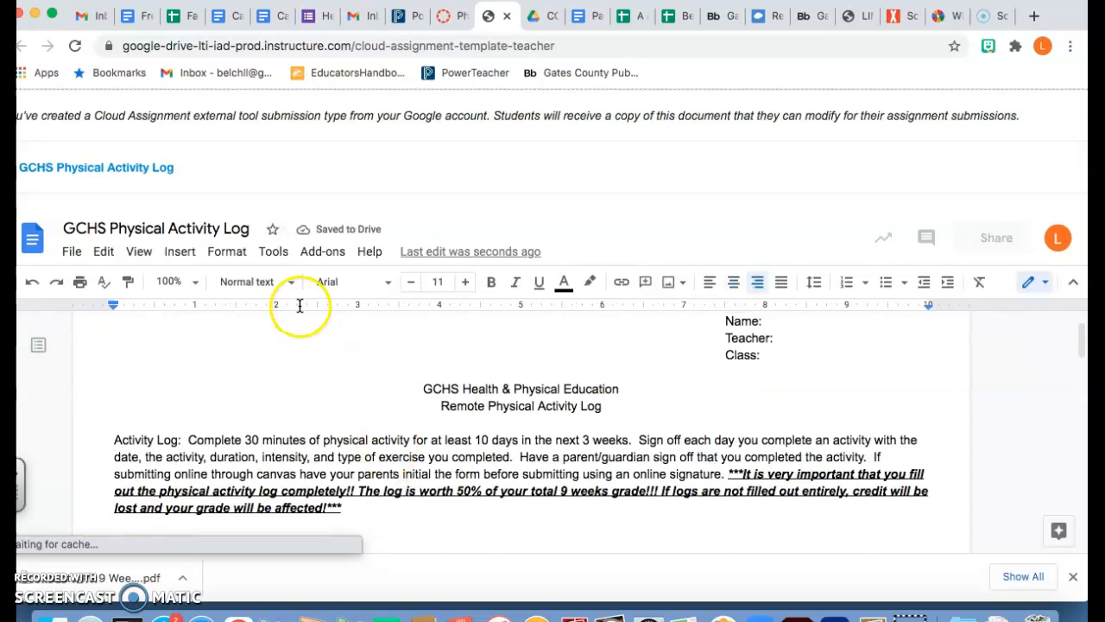
{"action": "scroll", "coordinate": [320, 371], "scroll_direction": "up", "scroll_amount": 2}
{"action": "scroll", "coordinate": [356, 356], "scroll_direction": "down", "scroll_amount": 3}
{"action": "scroll", "coordinate": [356, 357], "scroll_direction": "down", "scroll_amount": 1}
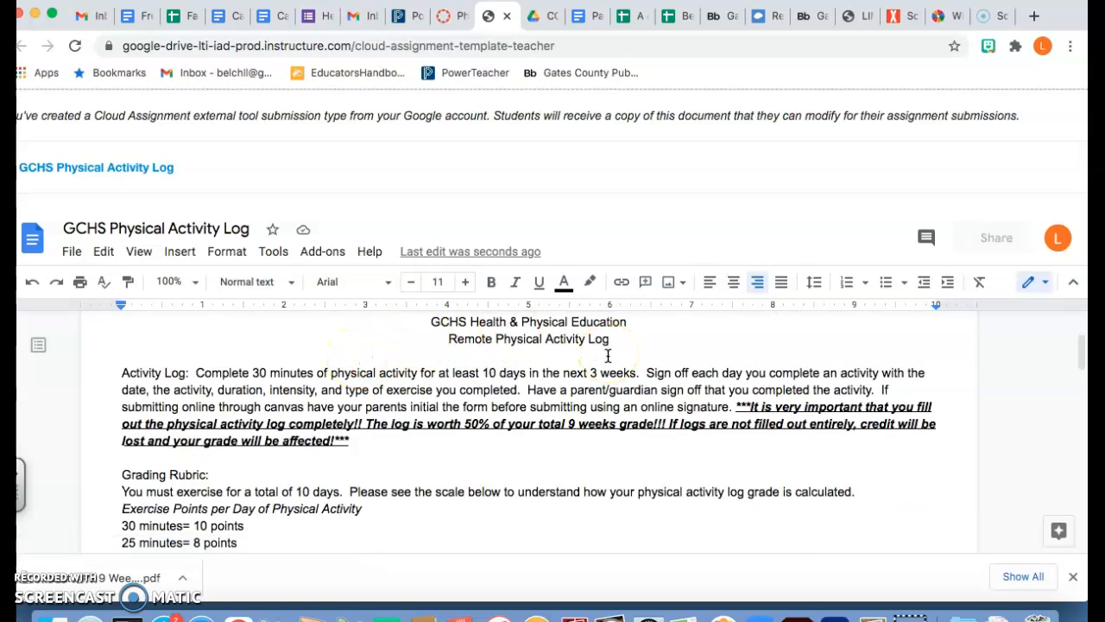
{"action": "scroll", "coordinate": [486, 386], "scroll_direction": "up", "scroll_amount": 2}
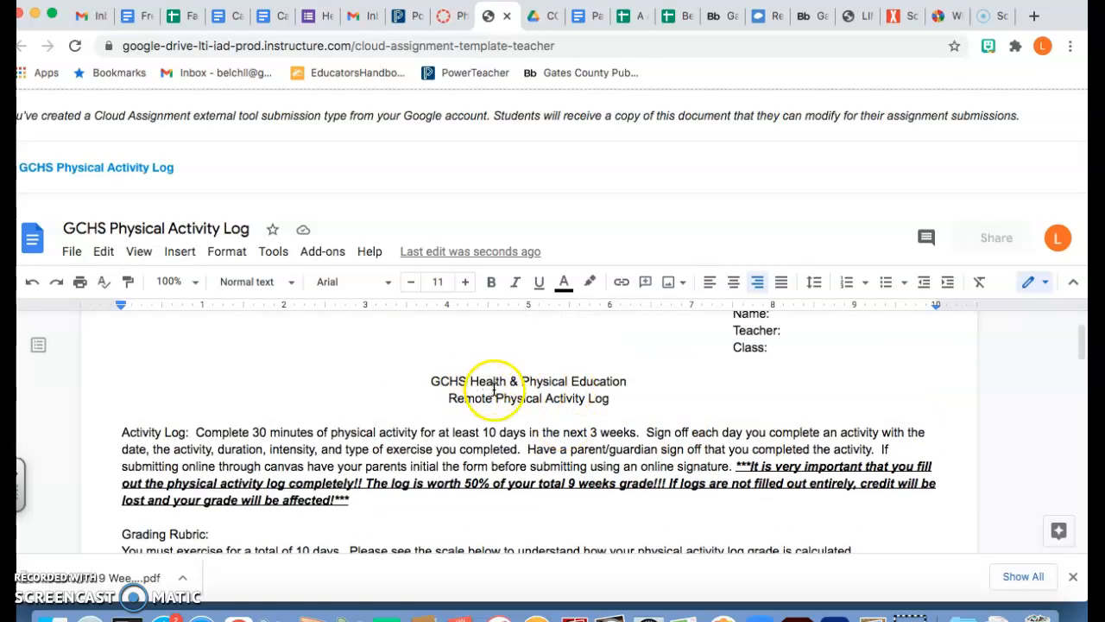
{"action": "scroll", "coordinate": [486, 386], "scroll_direction": "up", "scroll_amount": 1}
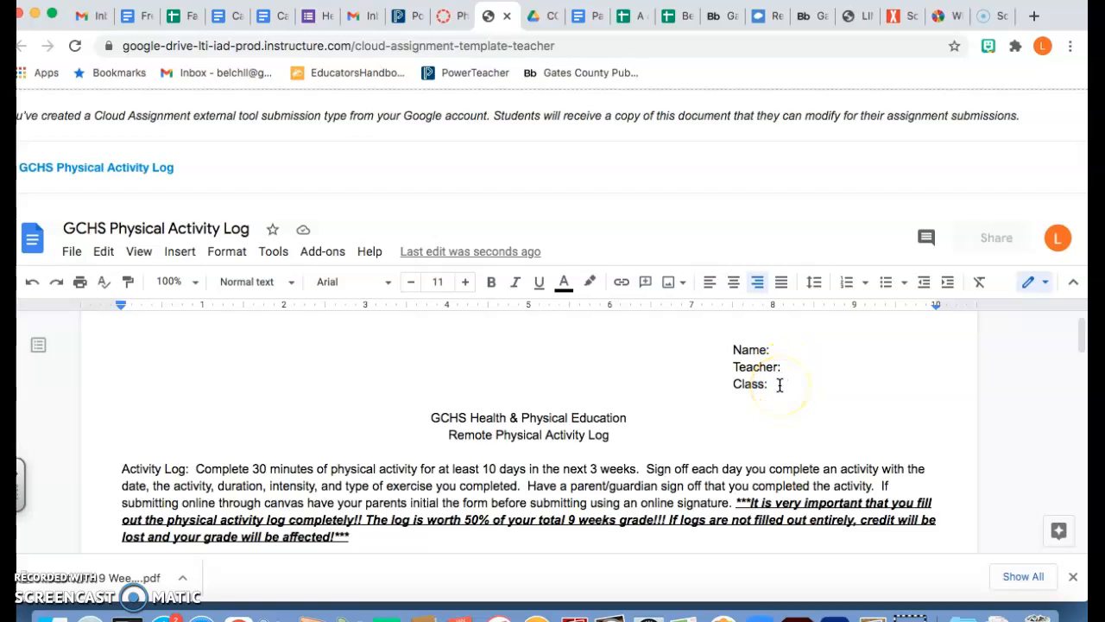
{"action": "scroll", "coordinate": [780, 385], "scroll_direction": "down", "scroll_amount": 3}
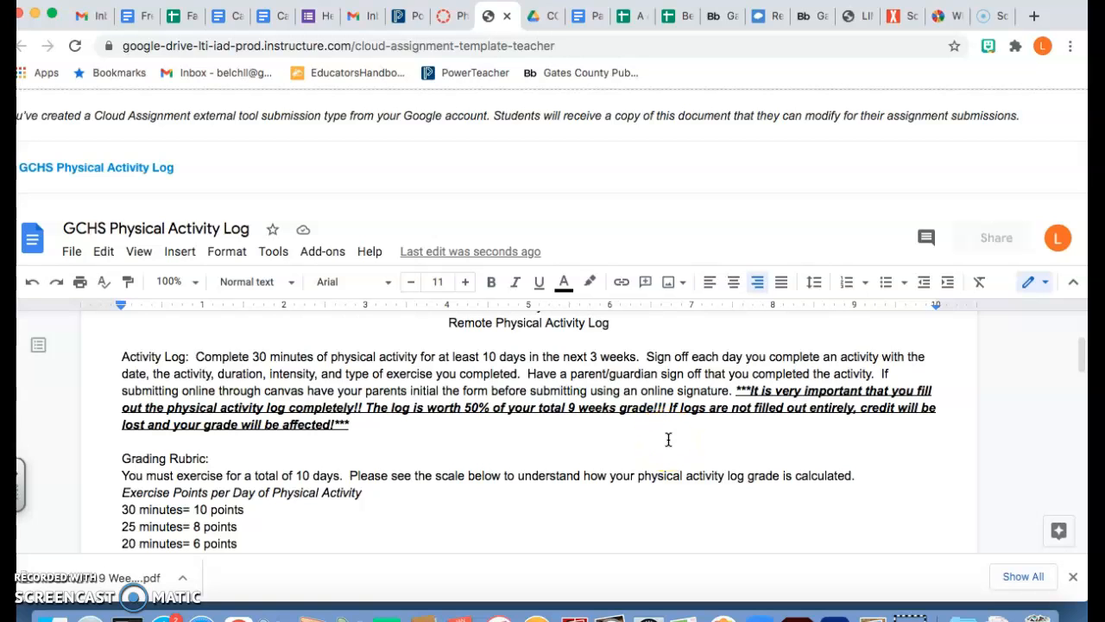
Step: Scroll past the points-per-day grading rubric to the daily log table with Date, Duration, Intensity columns
{"action": "scroll", "coordinate": [668, 440], "scroll_direction": "down", "scroll_amount": 2}
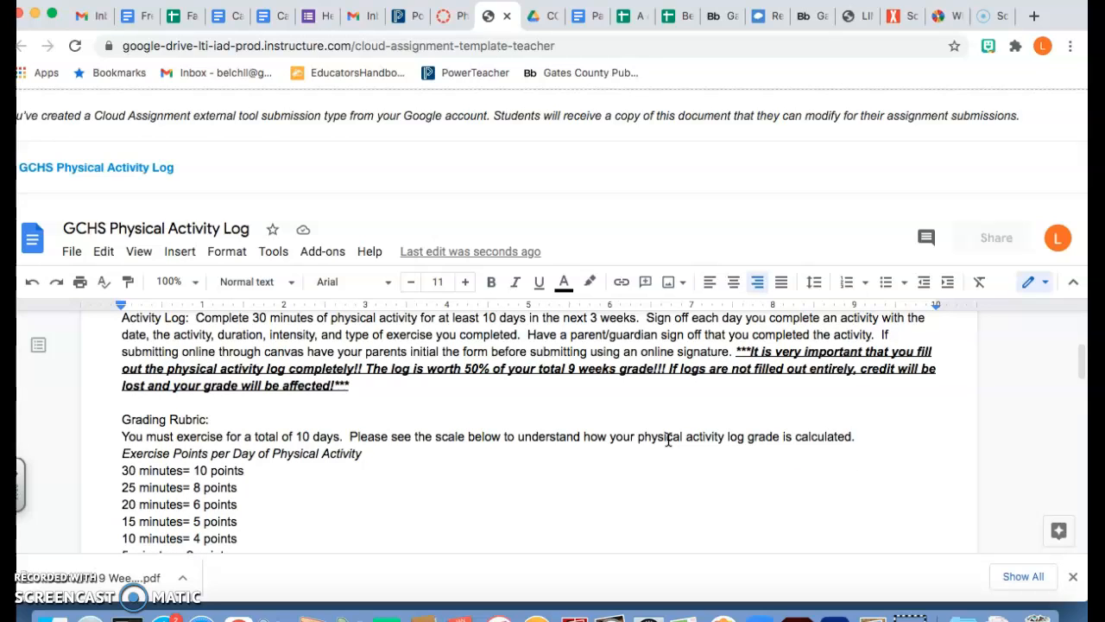
{"action": "scroll", "coordinate": [666, 439], "scroll_direction": "down", "scroll_amount": 1}
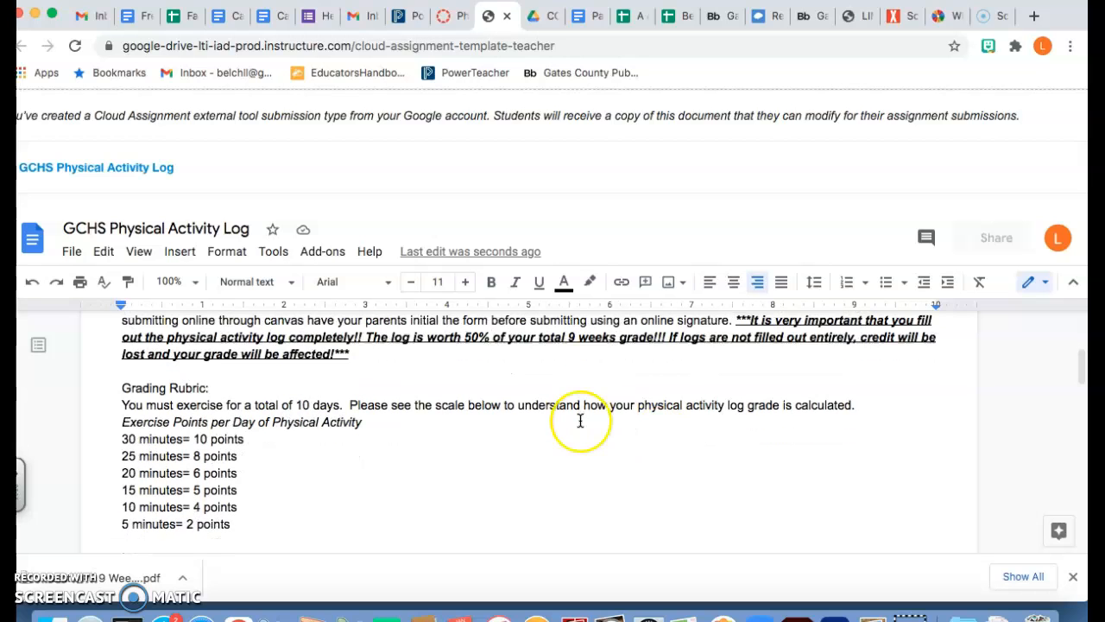
{"action": "scroll", "coordinate": [580, 419], "scroll_direction": "down", "scroll_amount": 1}
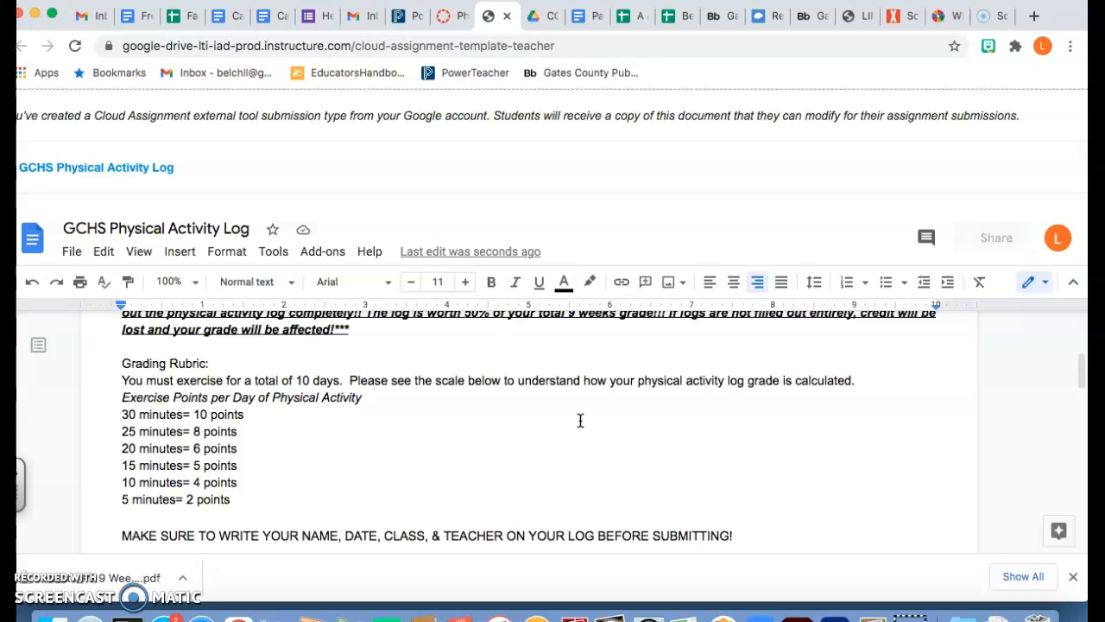
{"action": "scroll", "coordinate": [580, 421], "scroll_direction": "down", "scroll_amount": 1}
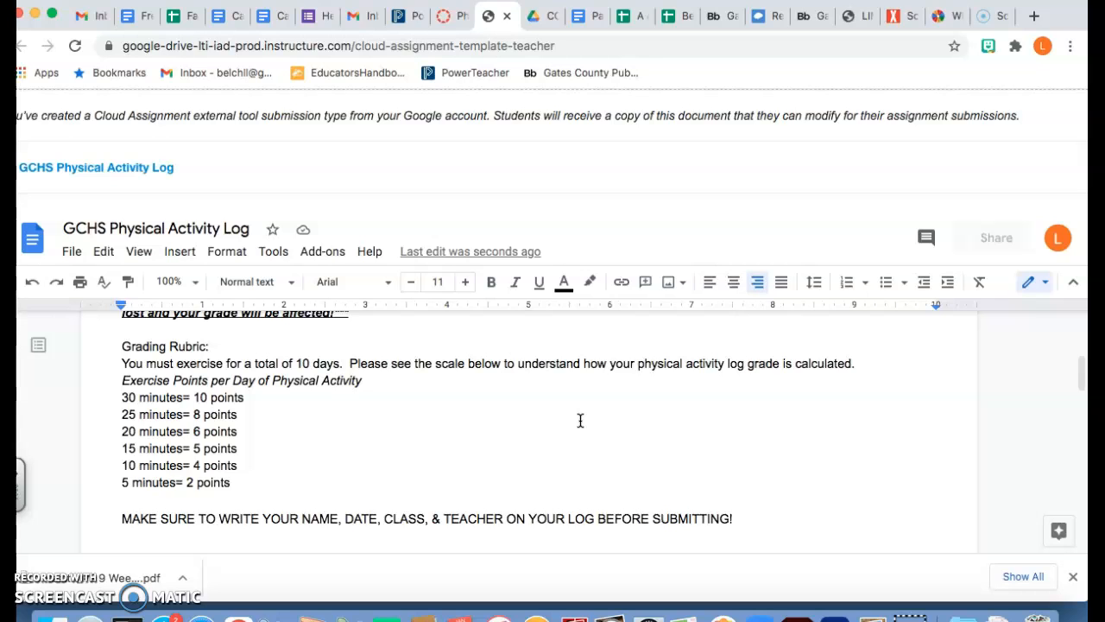
{"action": "scroll", "coordinate": [581, 420], "scroll_direction": "down", "scroll_amount": 2}
{"action": "left_click", "coordinate": [511, 407]}
{"action": "scroll", "coordinate": [474, 402], "scroll_direction": "down", "scroll_amount": 1}
{"action": "left_click", "coordinate": [445, 490]}
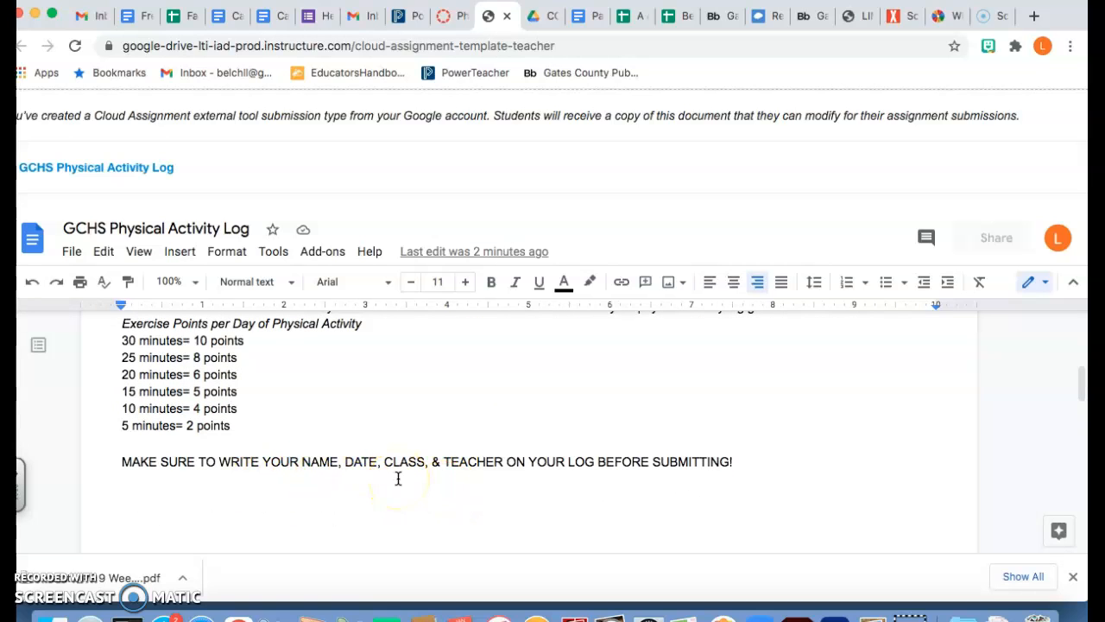
{"action": "scroll", "coordinate": [398, 479], "scroll_direction": "down", "scroll_amount": 8}
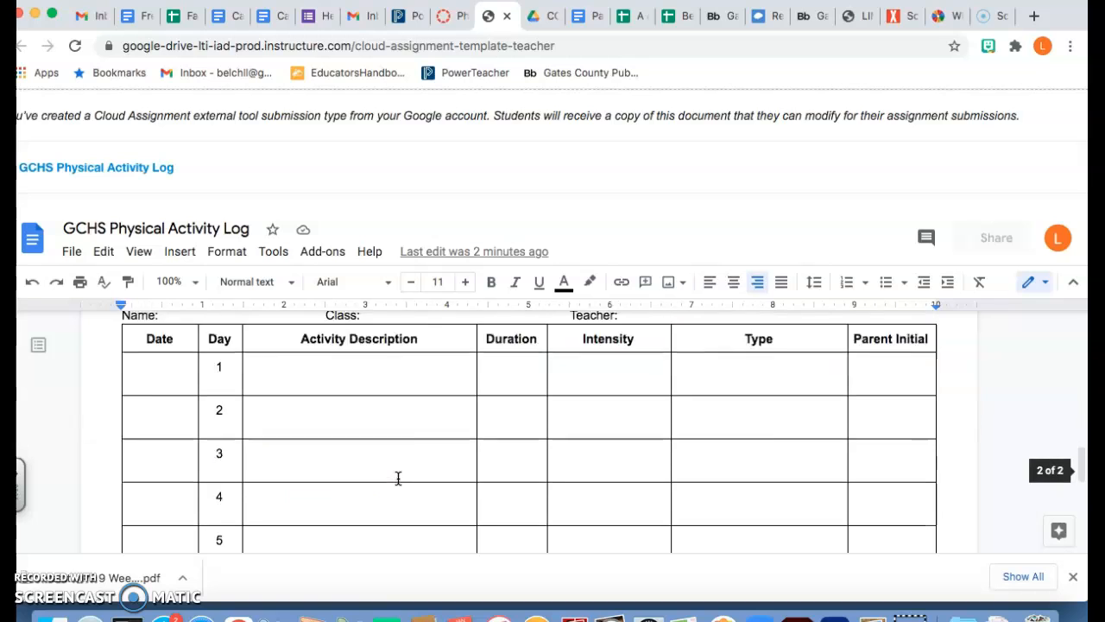
{"action": "scroll", "coordinate": [398, 478], "scroll_direction": "up", "scroll_amount": 2}
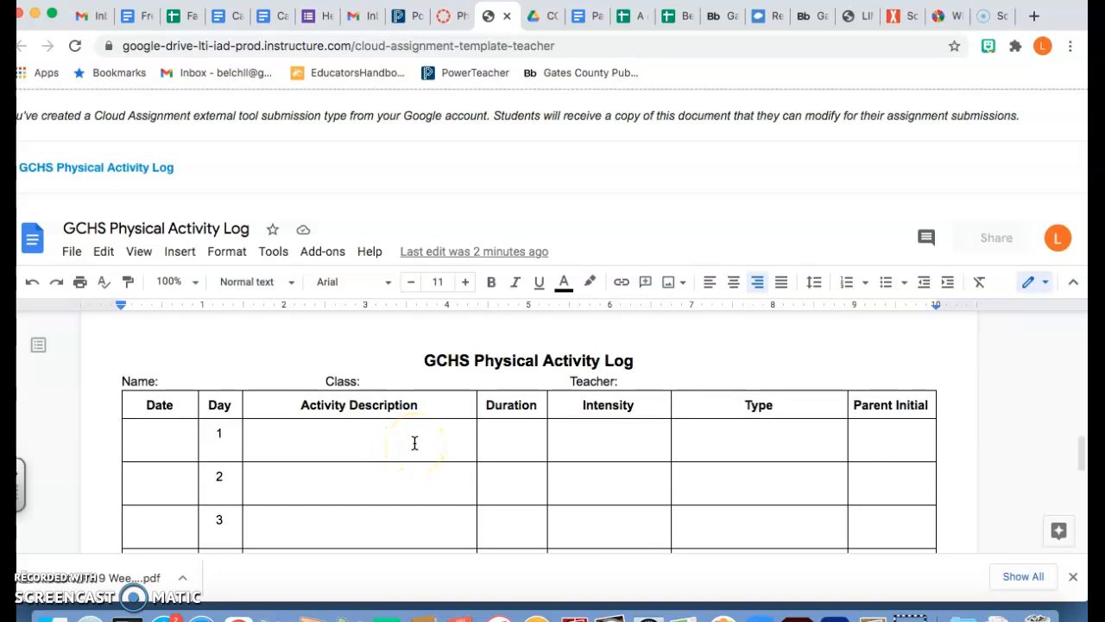
Step: Fill in the student's name, class 'Block 1' and the teacher's name in the header
{"action": "left_click", "coordinate": [189, 380]}
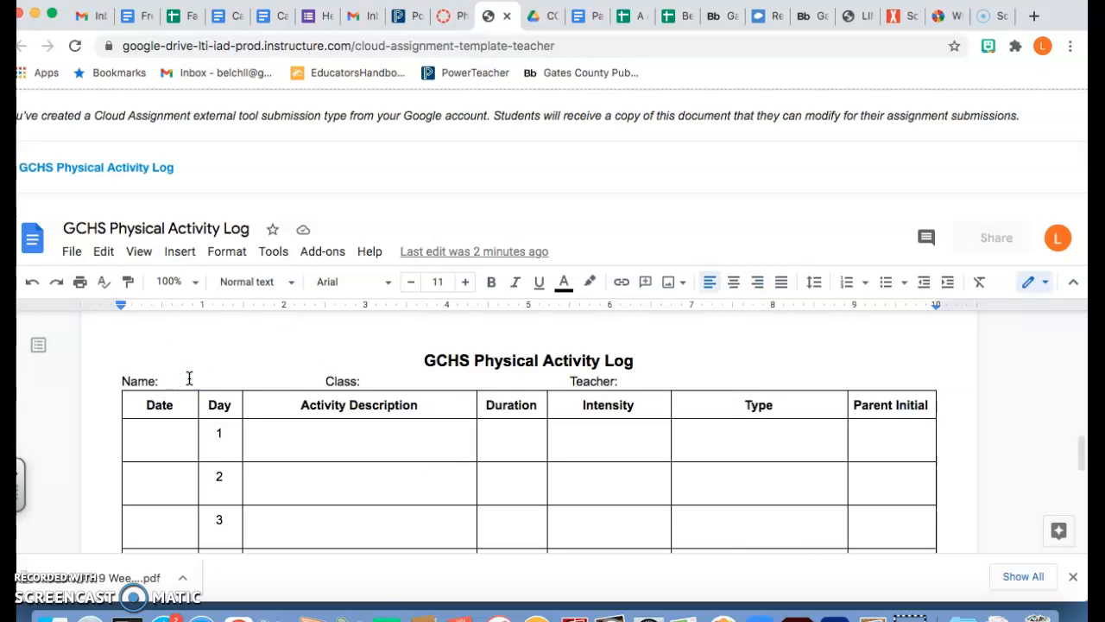
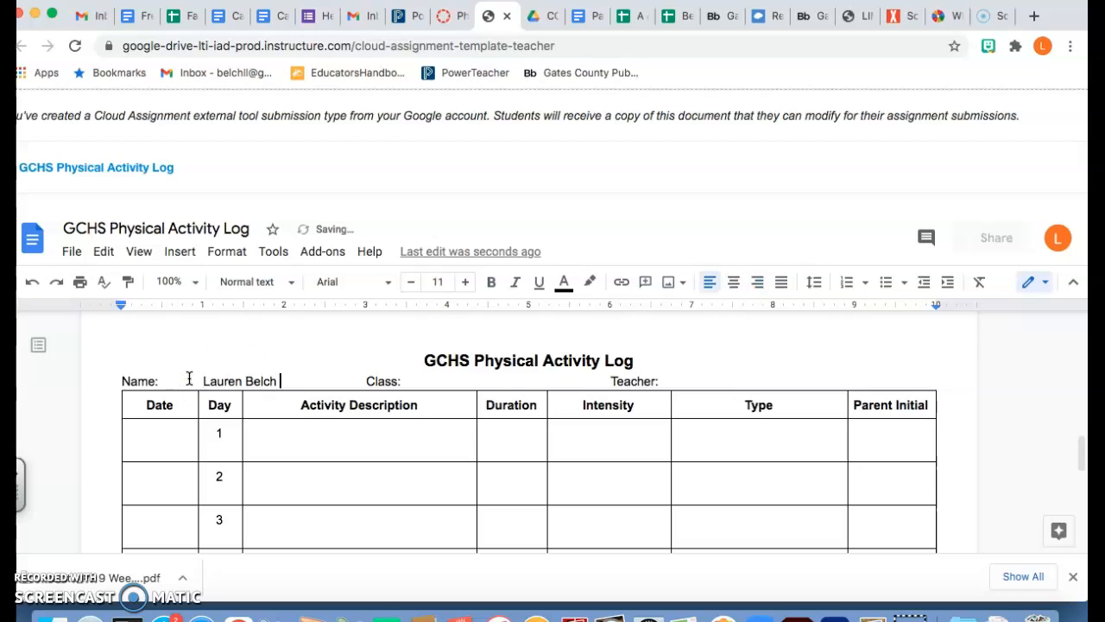
{"action": "left_click", "coordinate": [437, 382]}
{"action": "type", "text": "Block 1"}
{"action": "left_click", "coordinate": [741, 379]}
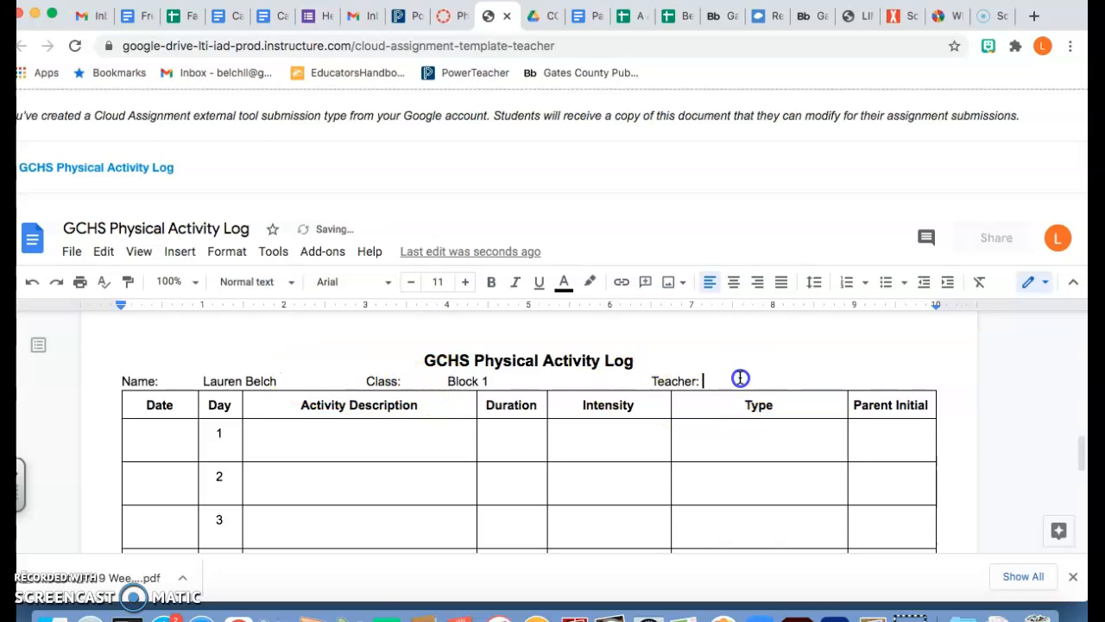
{"action": "type", "text": "Belch"}
Step: Log day 1 as 1/6/21, Played Volleyball, 30 minutes, Moderate intensity
{"action": "left_click", "coordinate": [160, 437]}
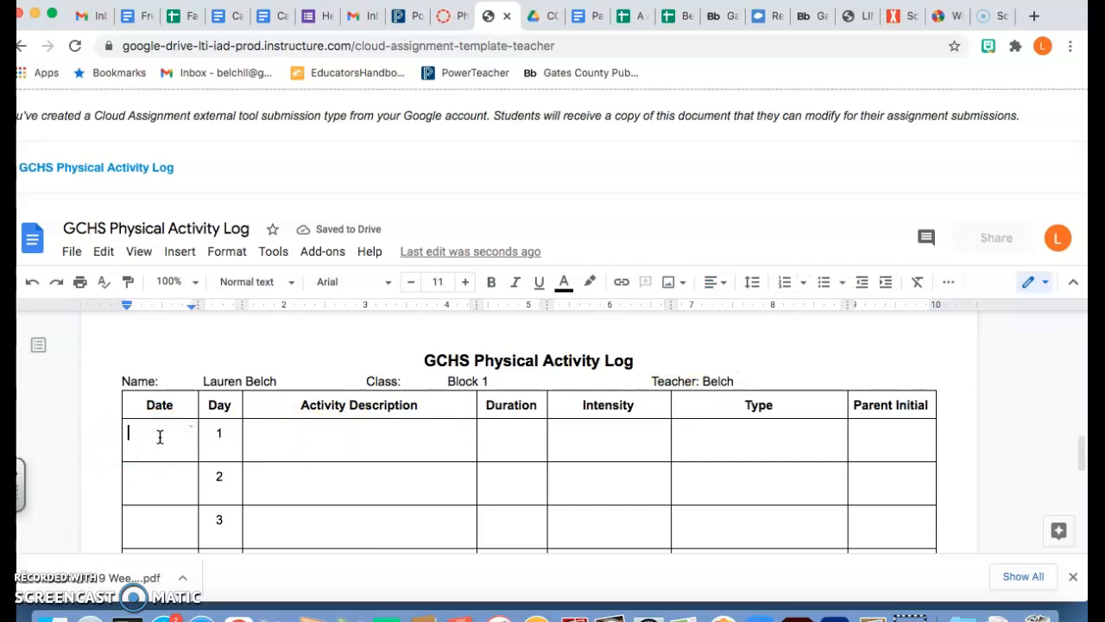
{"action": "type", "text": "1/"}
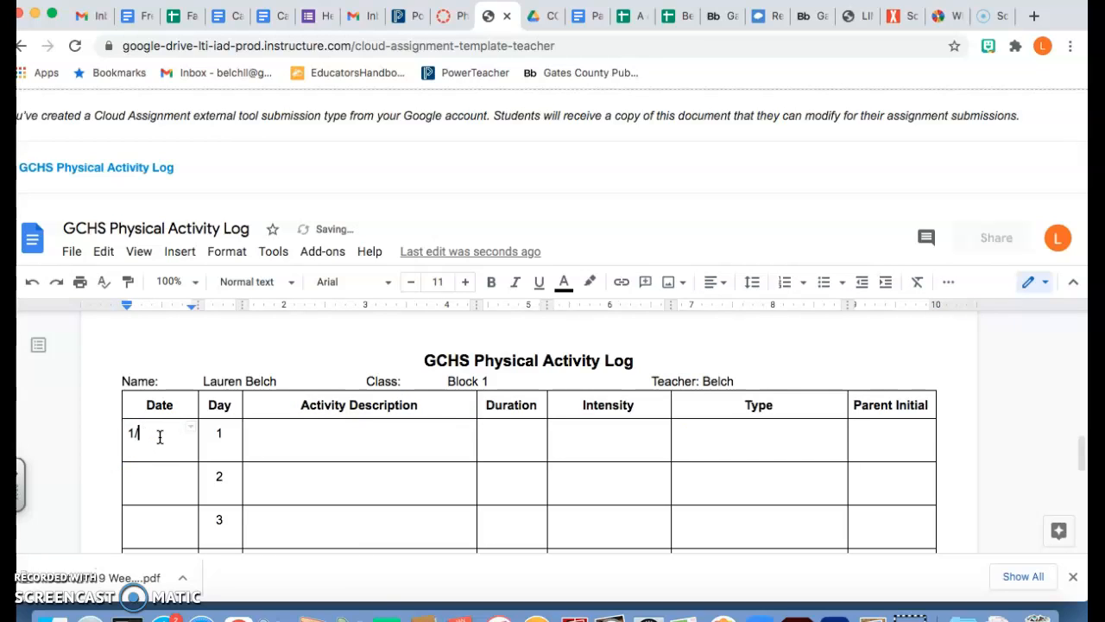
{"action": "type", "text": "6/21"}
{"action": "left_click", "coordinate": [271, 444]}
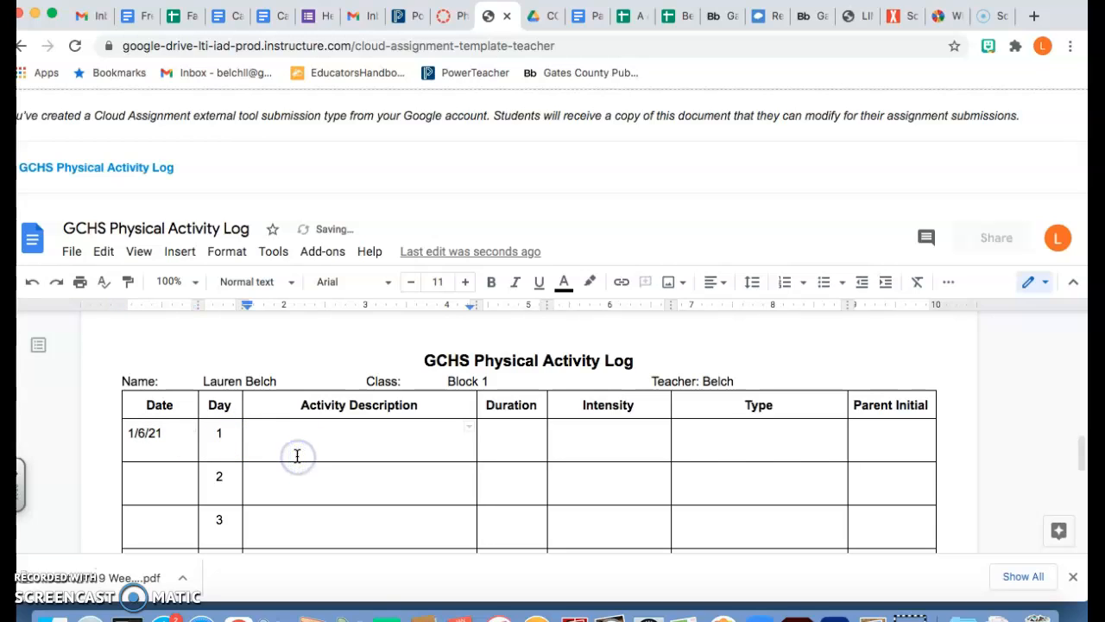
{"action": "type", "text": "Played Volleyball"}
{"action": "key", "text": "Tab"}
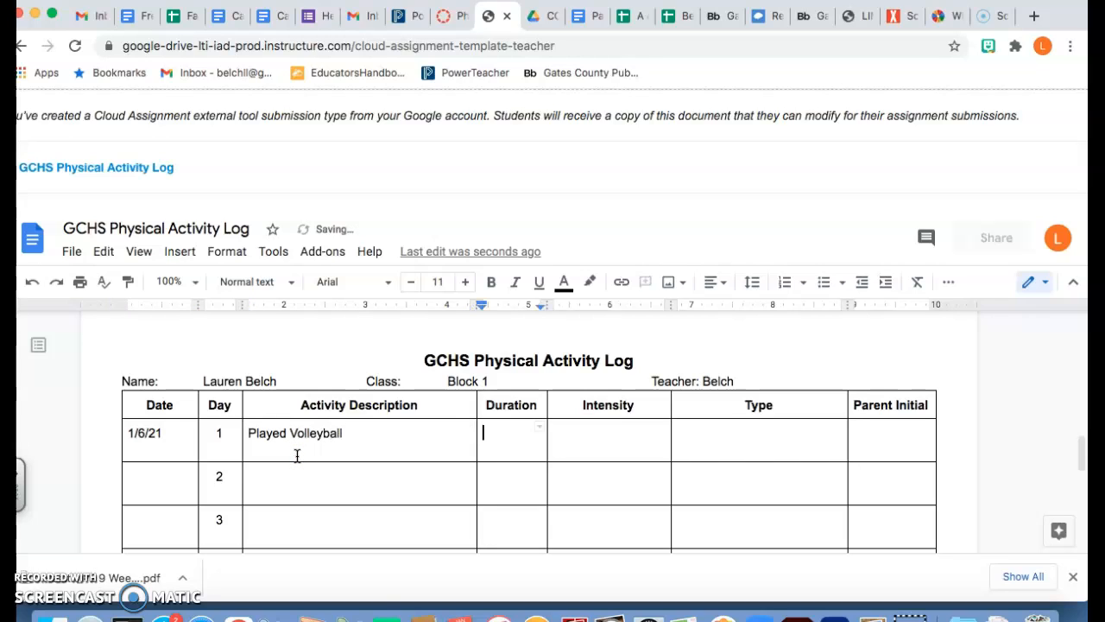
{"action": "type", "text": "30 minute"}
{"action": "key", "text": "BackSpace"}
{"action": "key", "text": "BackSpace"}
{"action": "key", "text": "BackSpace"}
{"action": "type", "text": "utes"}
{"action": "key", "text": "Tab"}
{"action": "type", "text": "Modu"}
{"action": "key", "text": "BackSpace"}
{"action": "type", "text": "erate"}
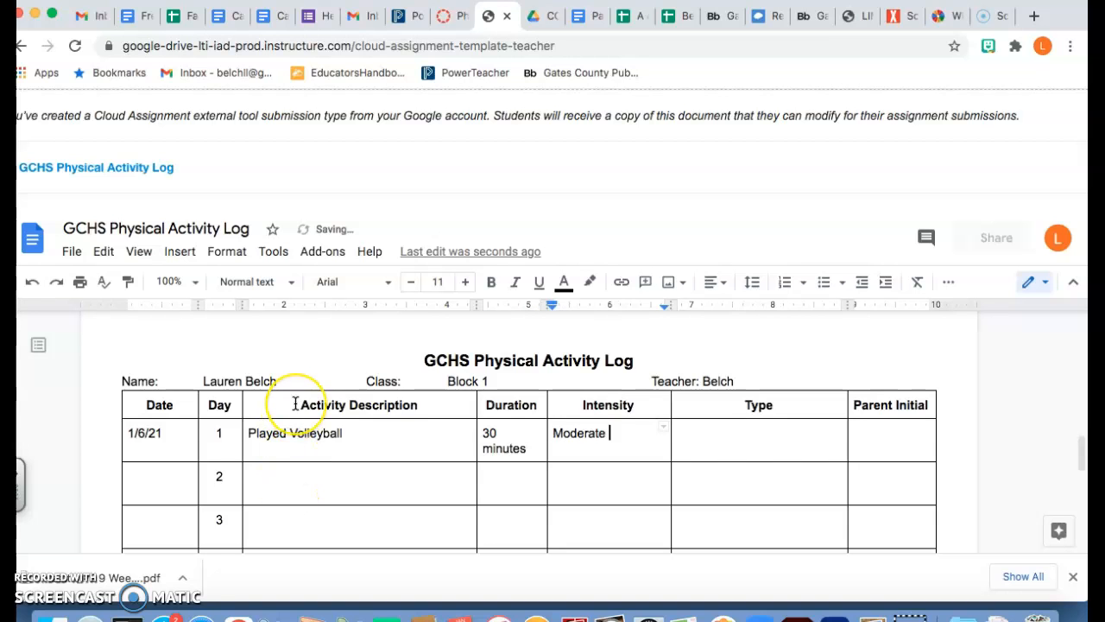
{"action": "scroll", "coordinate": [294, 403], "scroll_direction": "down", "scroll_amount": 5}
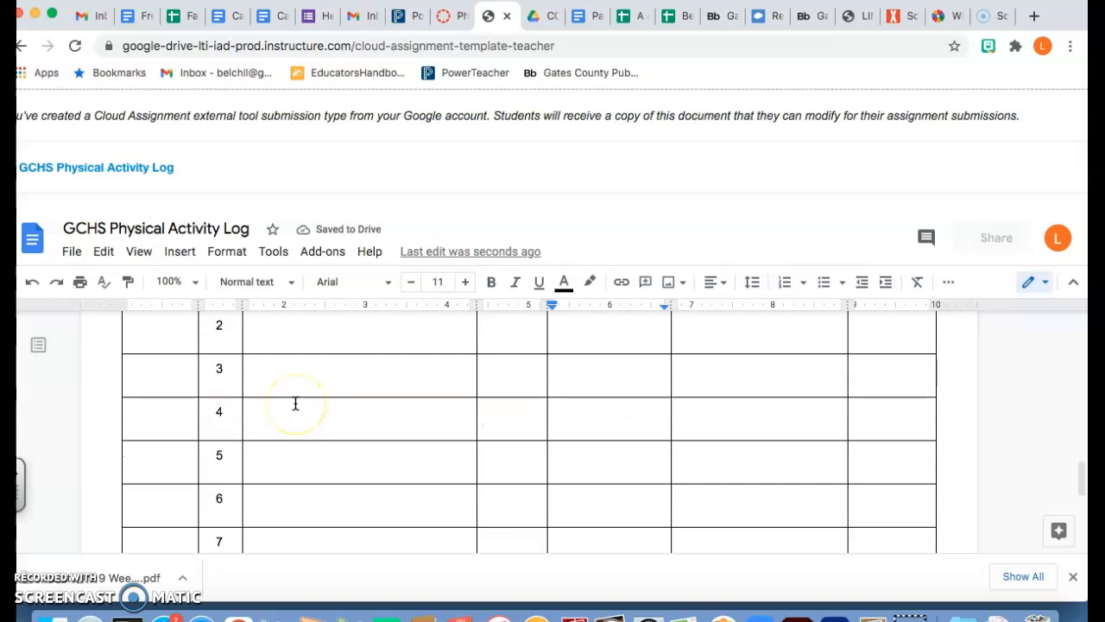
{"action": "scroll", "coordinate": [301, 390], "scroll_direction": "down", "scroll_amount": 3}
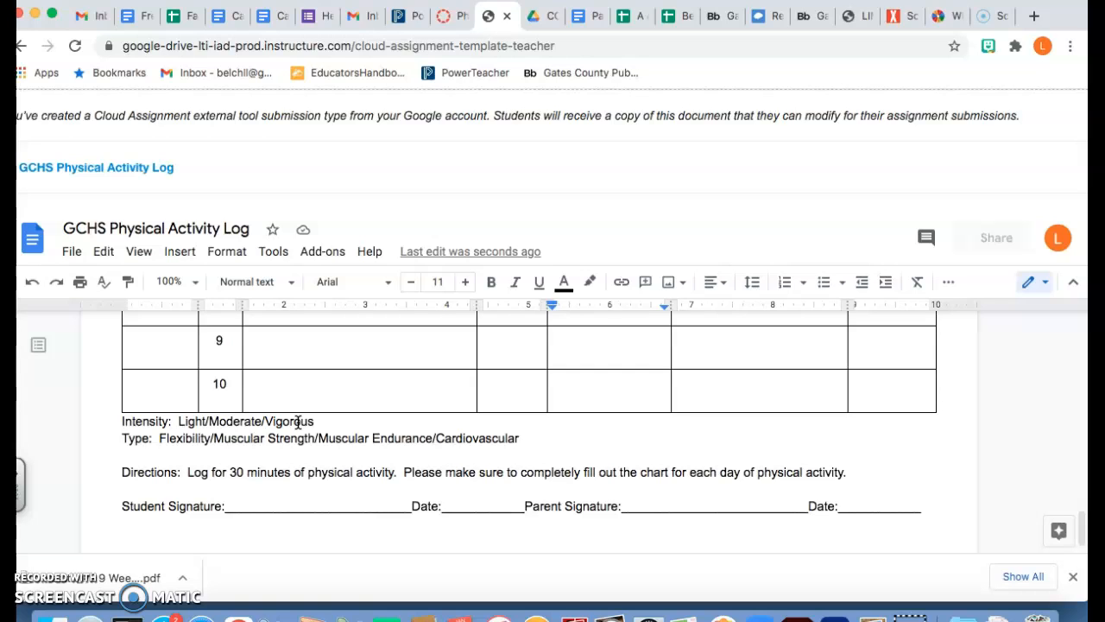
{"action": "scroll", "coordinate": [340, 438], "scroll_direction": "up", "scroll_amount": 3}
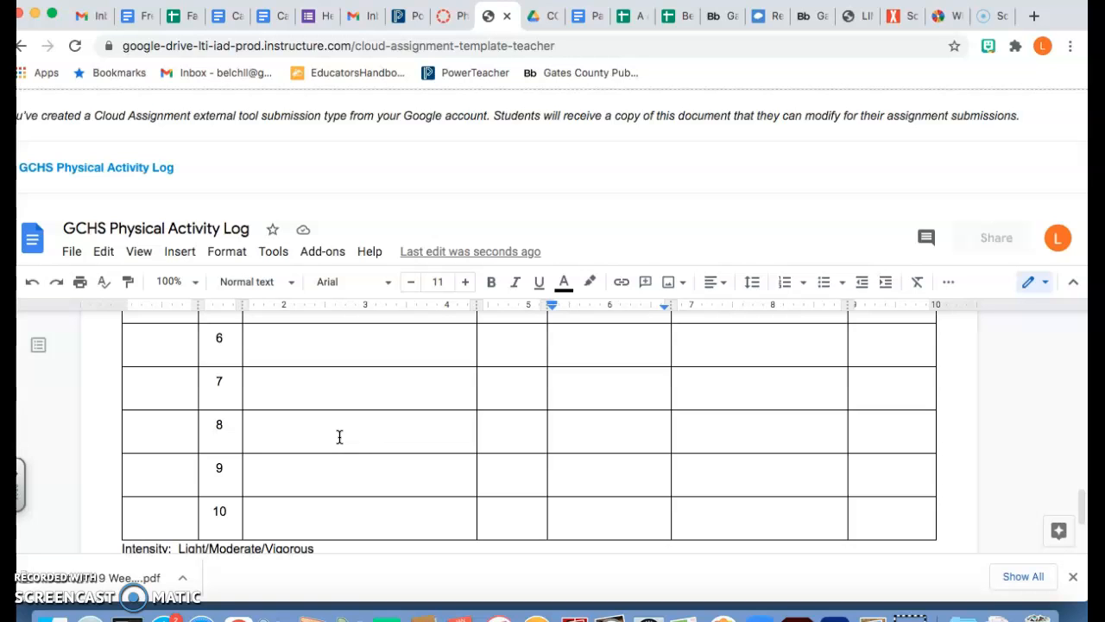
{"action": "scroll", "coordinate": [339, 437], "scroll_direction": "up", "scroll_amount": 5}
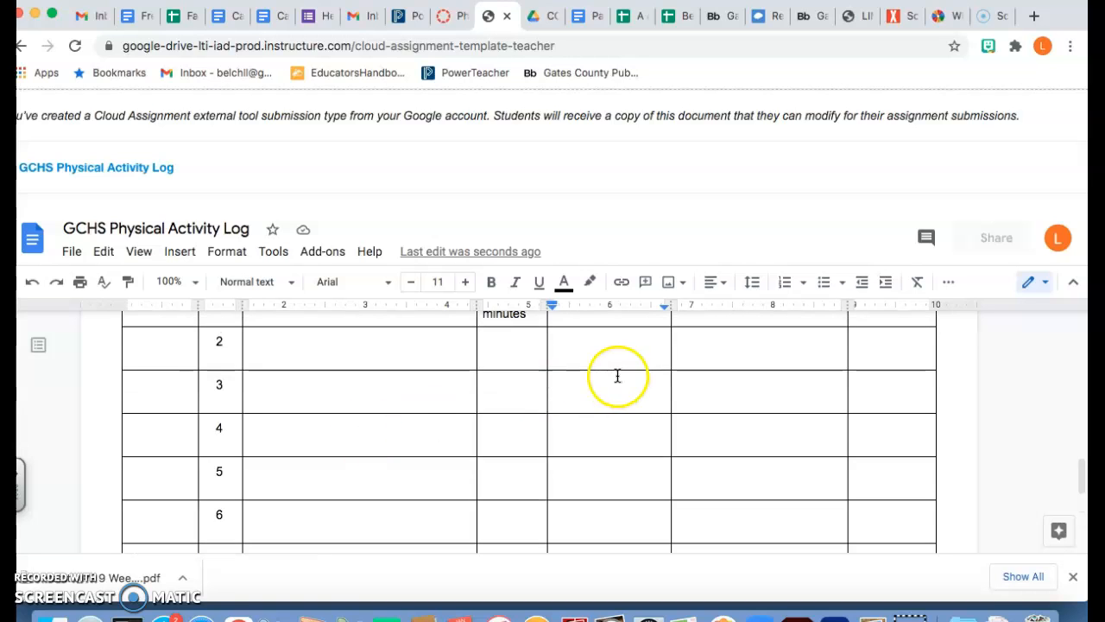
{"action": "scroll", "coordinate": [723, 506], "scroll_direction": "down", "scroll_amount": 5}
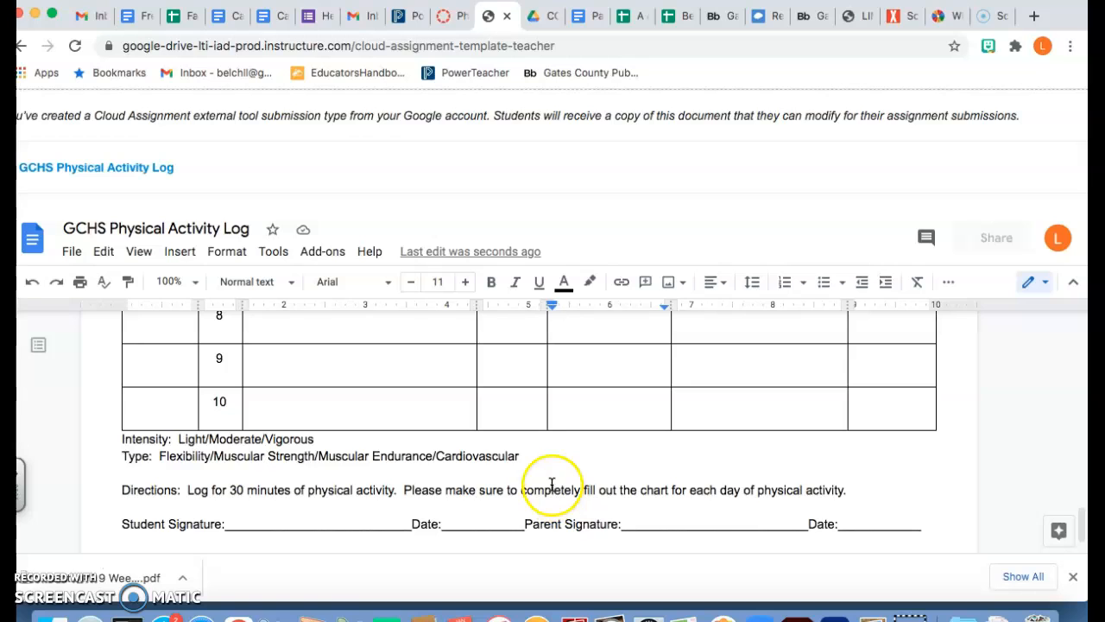
Step: Enter 'Muscular strength, endurance' in day 1's Type cell
{"action": "left_click", "coordinate": [547, 455]}
{"action": "scroll", "coordinate": [774, 406], "scroll_direction": "up", "scroll_amount": 5}
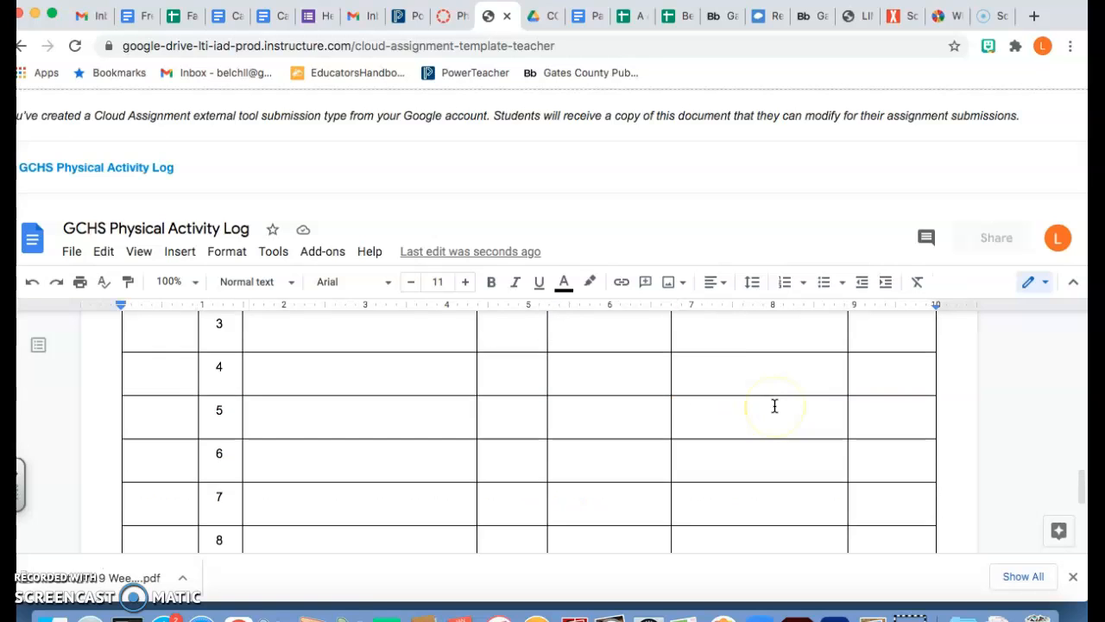
{"action": "scroll", "coordinate": [775, 406], "scroll_direction": "up", "scroll_amount": 2}
{"action": "left_click", "coordinate": [697, 411]}
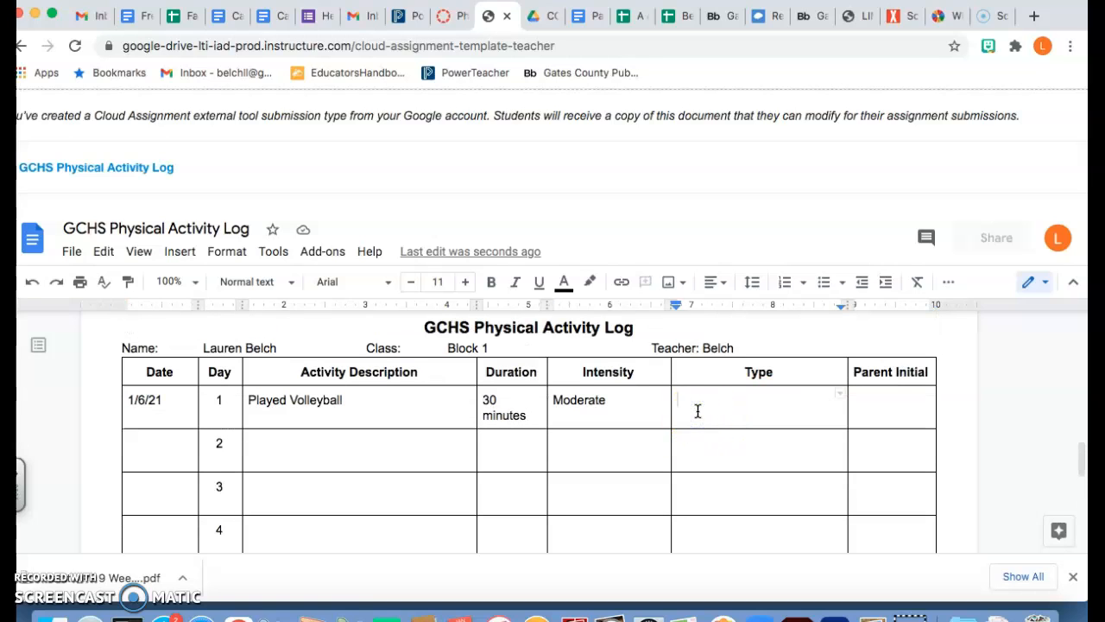
{"action": "type", "text": "Muscular streng"}
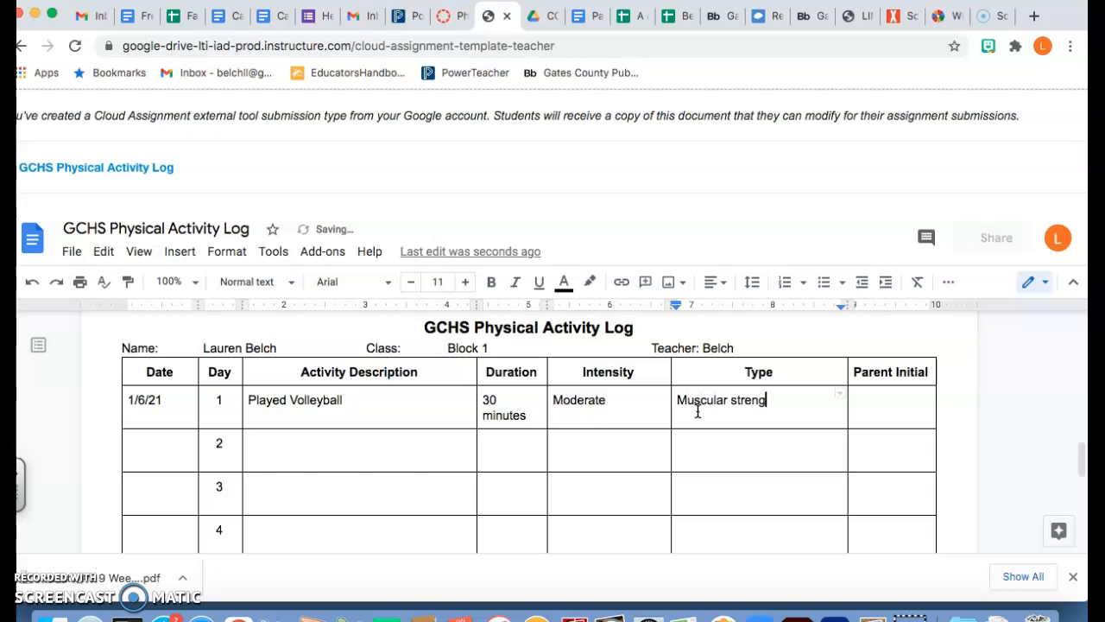
{"action": "type", "text": "th, endurance"}
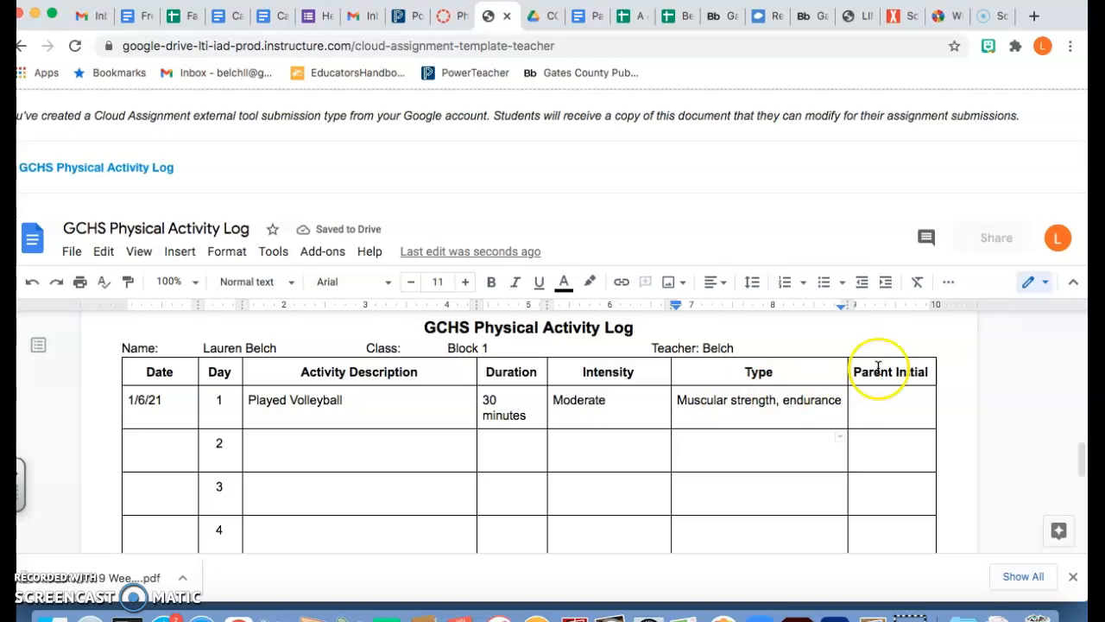
Step: Add 'Cardiovascular endurance' on a new line in day 1's Type, then the parent's initials
{"action": "left_click", "coordinate": [841, 403]}
{"action": "key", "text": "Return"}
{"action": "type", "text": "Cardiovascular endure"}
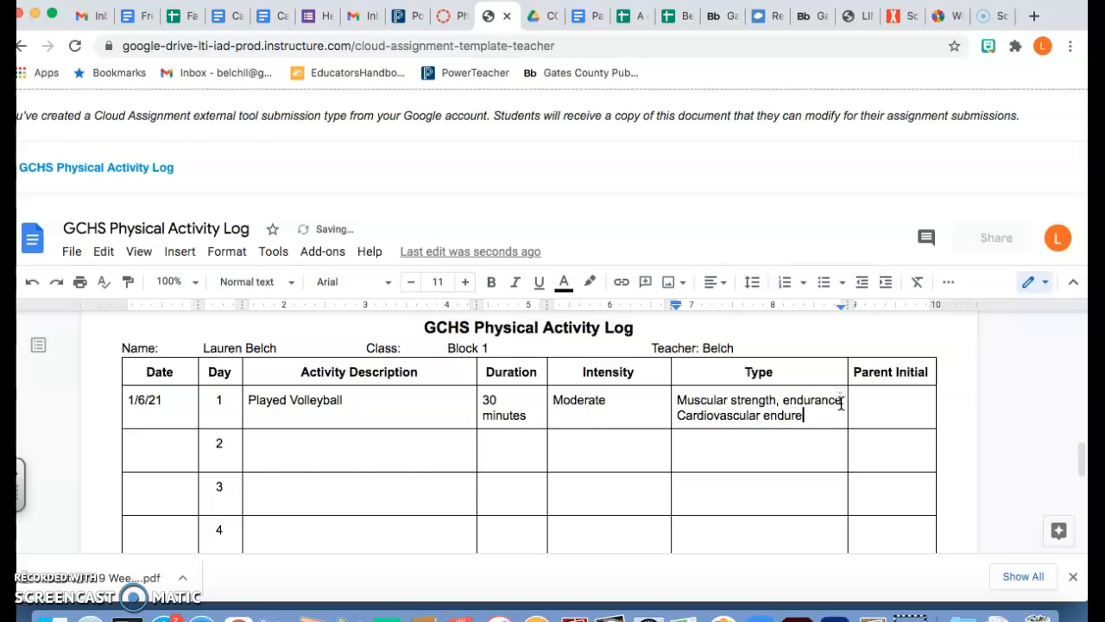
{"action": "key", "text": "BackSpace"}
{"action": "type", "text": "ance"}
{"action": "key", "text": "Tab"}
{"action": "type", "text": "AAL"}
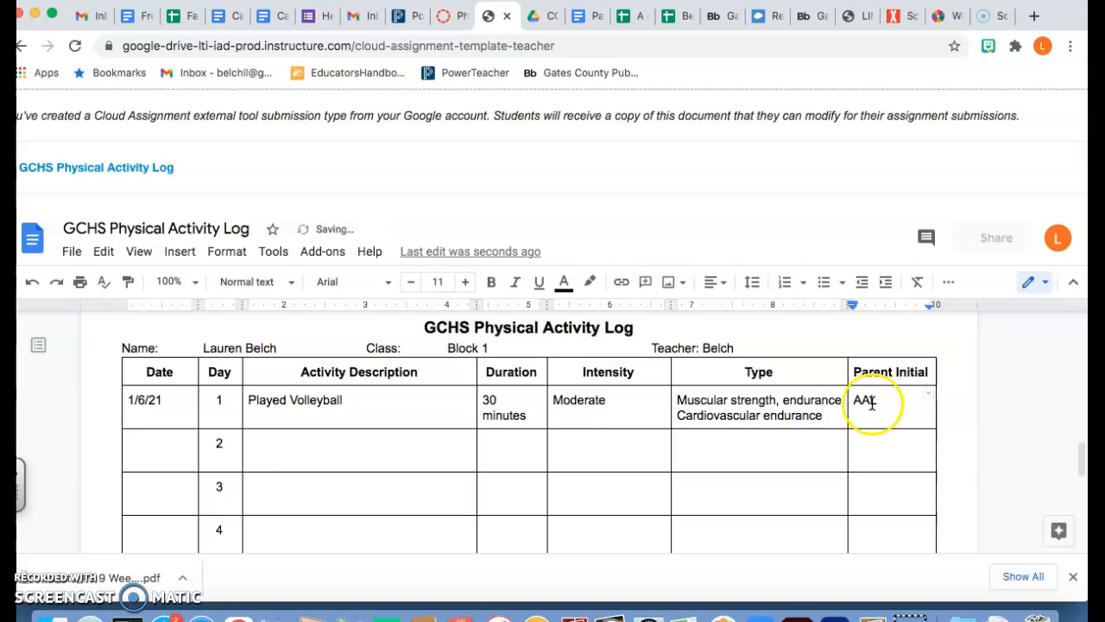
{"action": "scroll", "coordinate": [934, 426], "scroll_direction": "down", "scroll_amount": 1}
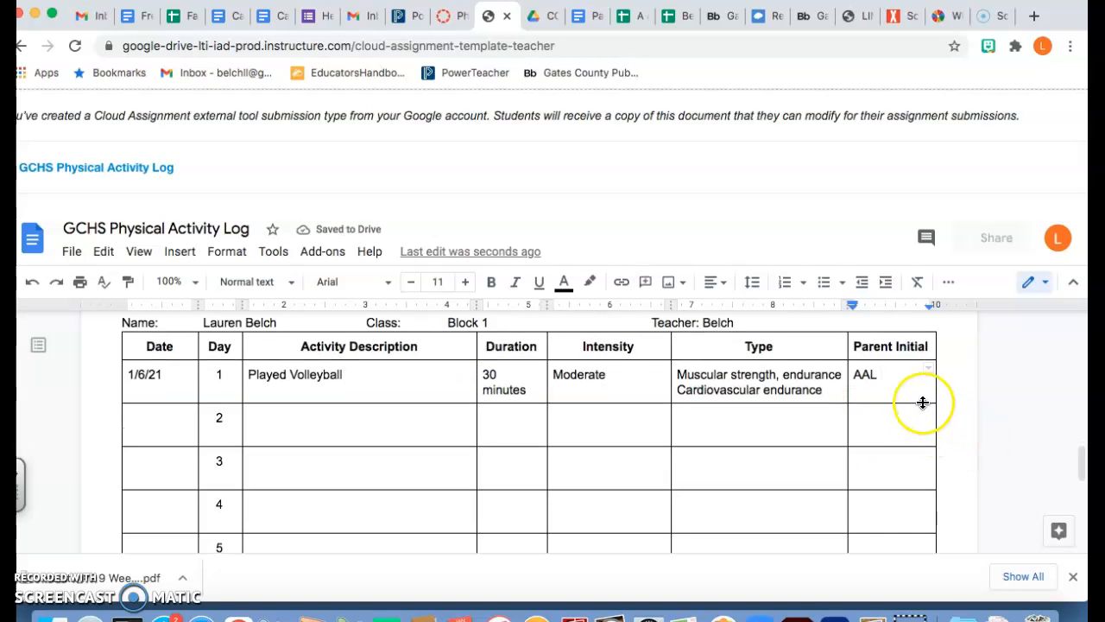
{"action": "scroll", "coordinate": [923, 401], "scroll_direction": "down", "scroll_amount": 1}
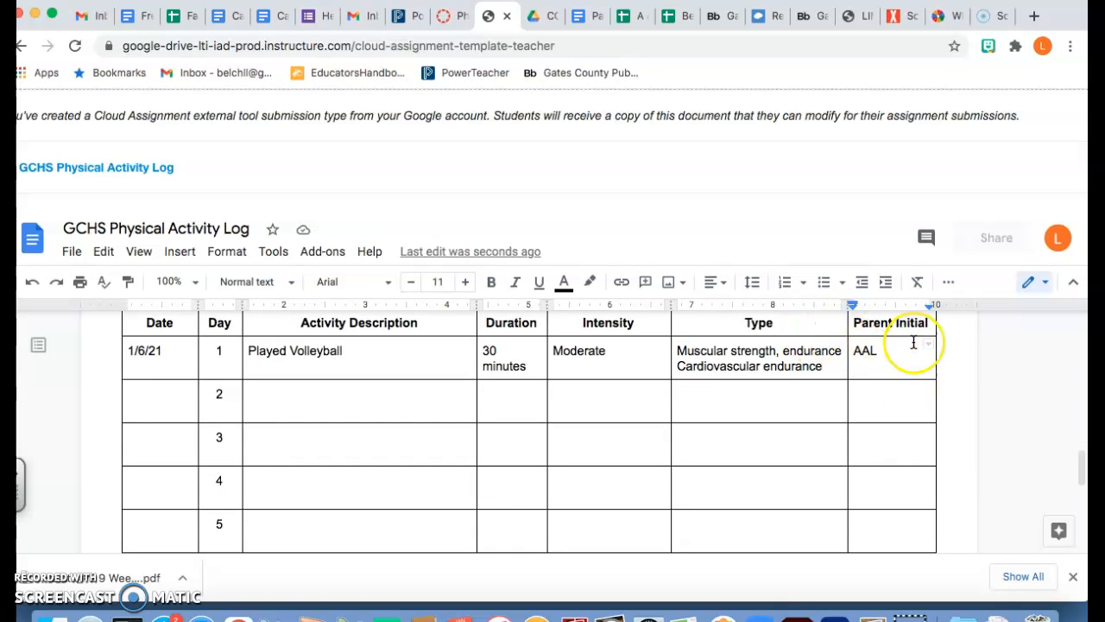
{"action": "scroll", "coordinate": [914, 343], "scroll_direction": "down", "scroll_amount": 3}
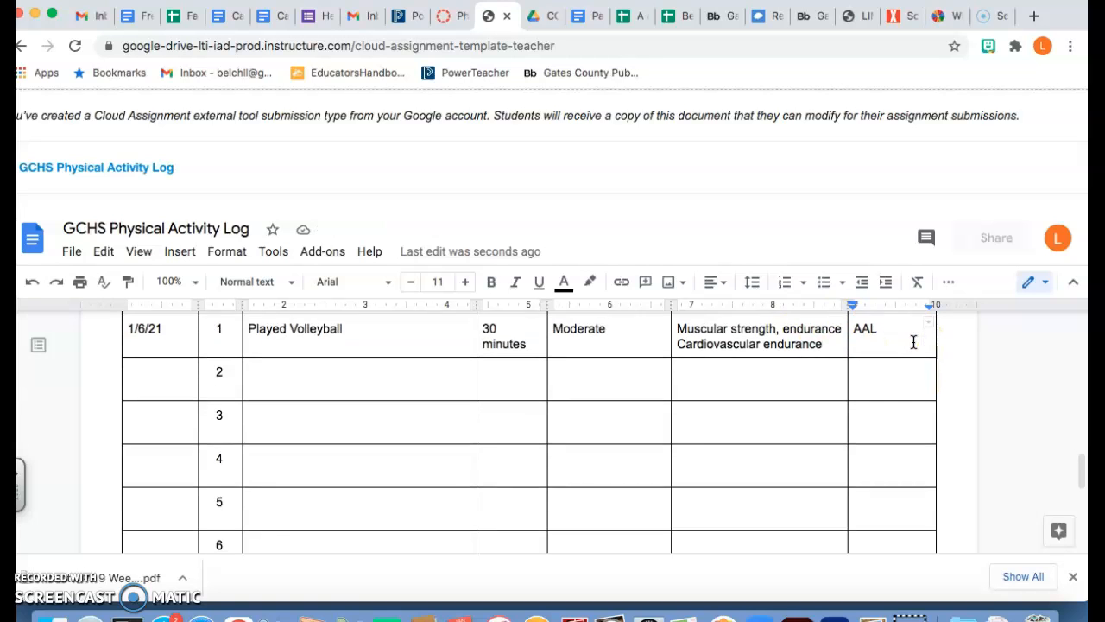
{"action": "scroll", "coordinate": [914, 342], "scroll_direction": "up", "scroll_amount": 2}
{"action": "scroll", "coordinate": [913, 343], "scroll_direction": "up", "scroll_amount": 1}
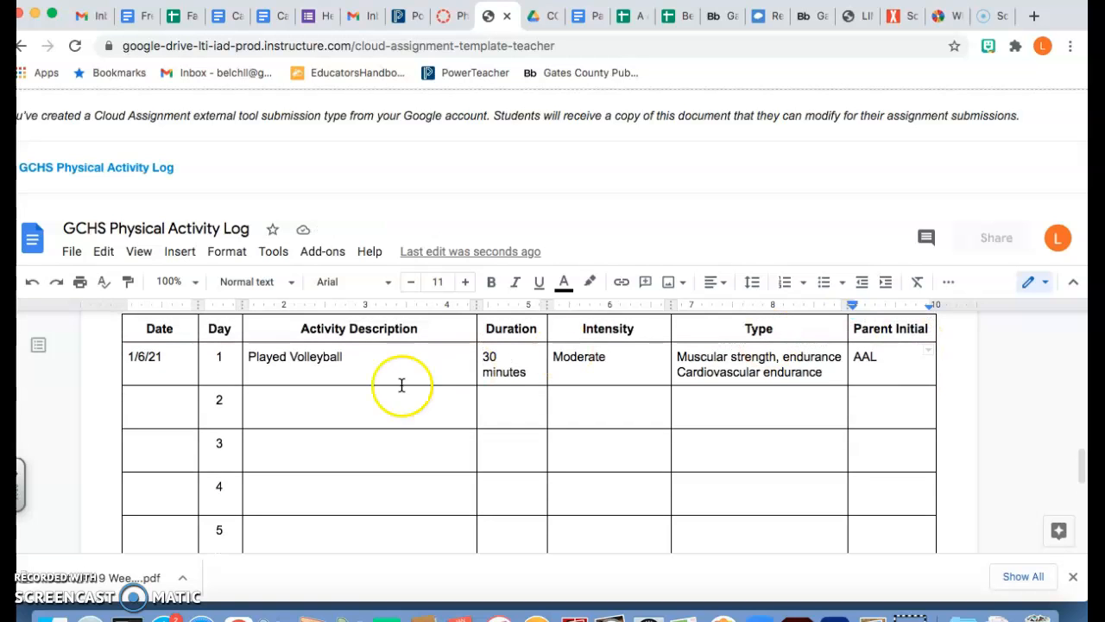
Step: Enter day 2 as 1/7/21, Walked, 30 minutes, with intensity 'Lights'
{"action": "left_click", "coordinate": [144, 414]}
{"action": "type", "text": "1/"}
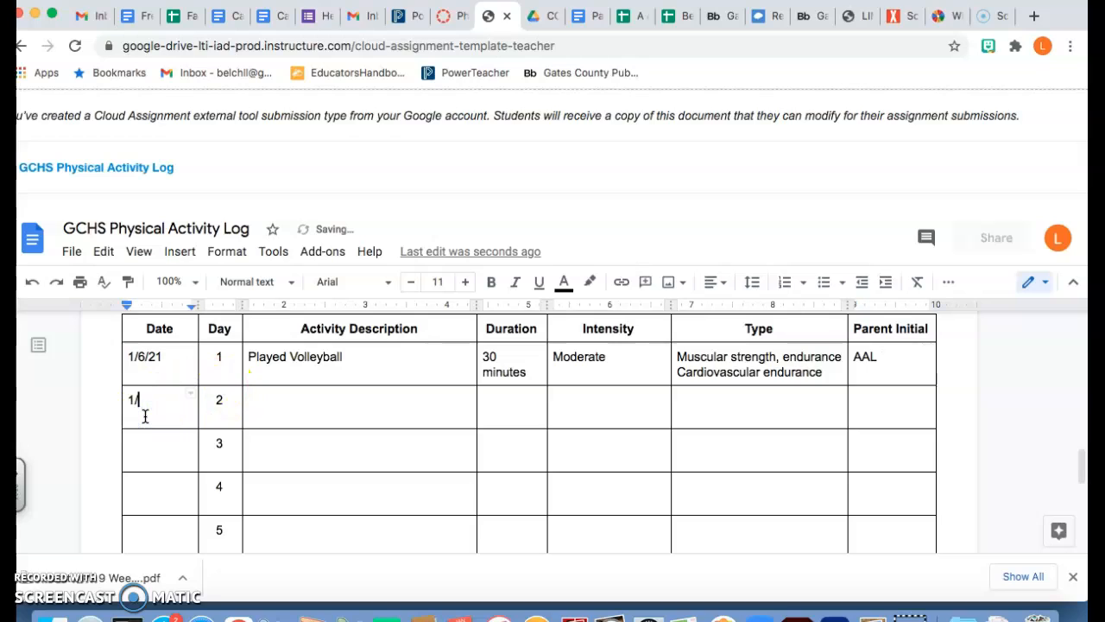
{"action": "type", "text": "7/21"}
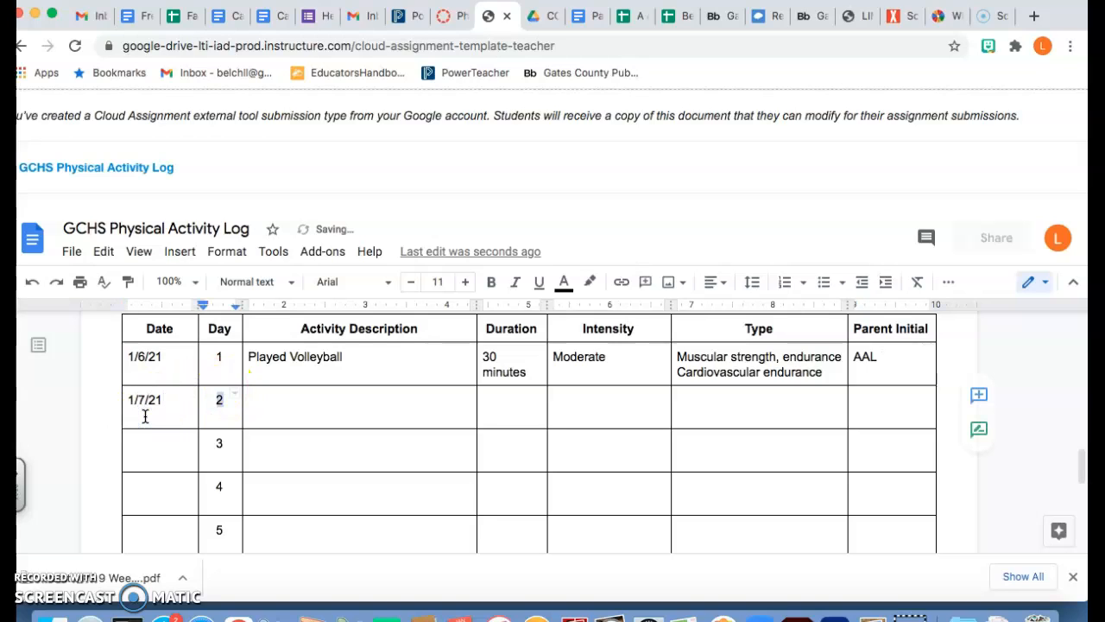
{"action": "key", "text": "Tab"}
{"action": "type", "text": "Wal"}
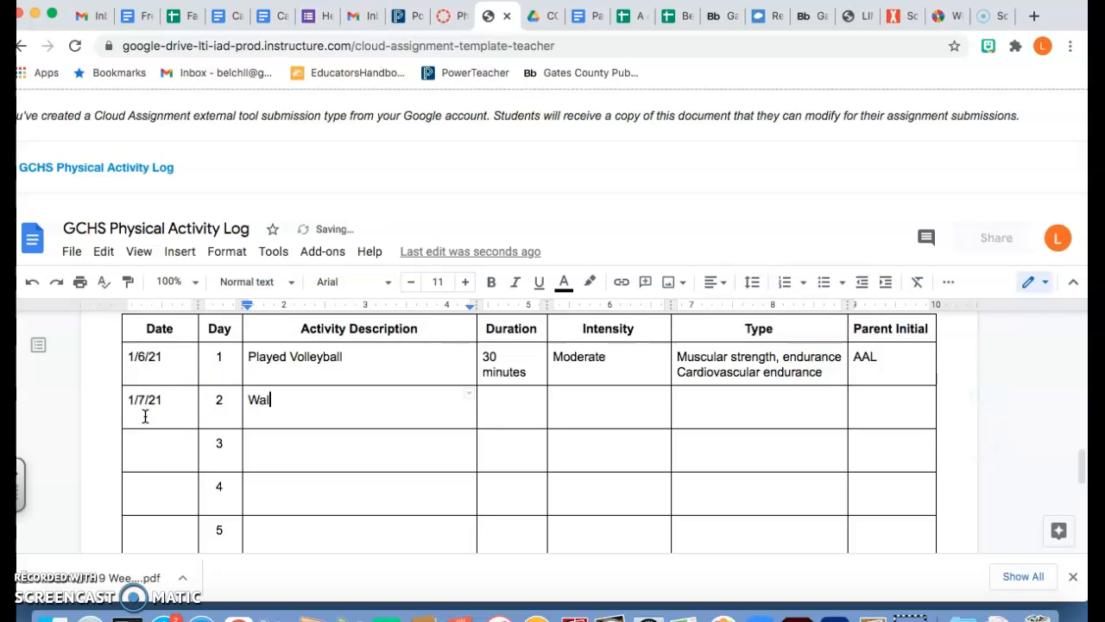
{"action": "type", "text": "ked"}
{"action": "key", "text": "Tab"}
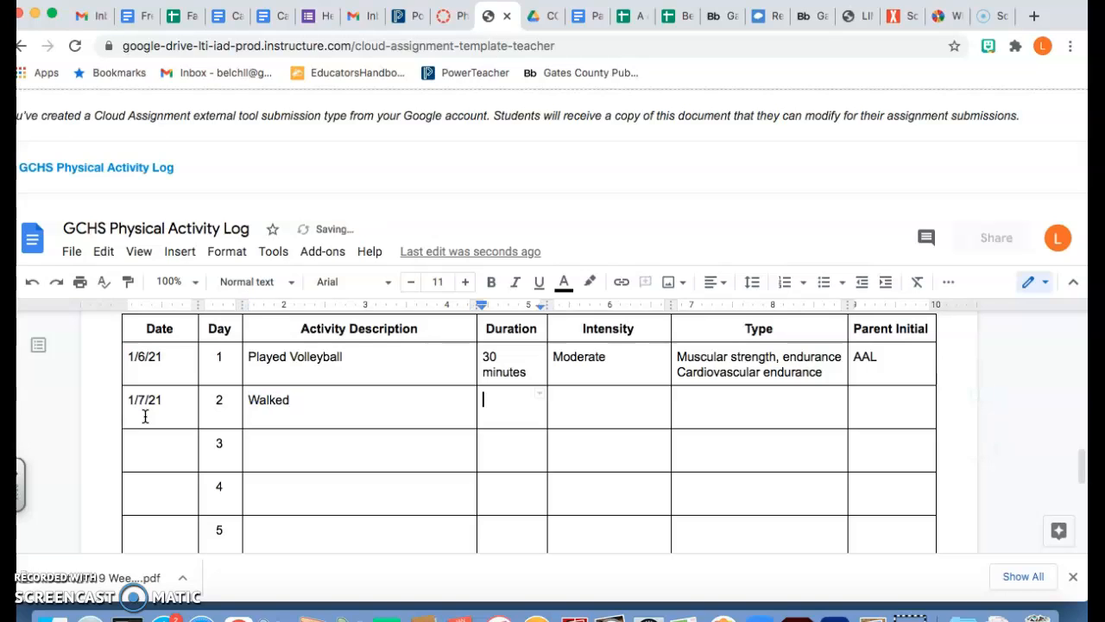
{"action": "type", "text": "30 minutes"}
{"action": "key", "text": "Tab"}
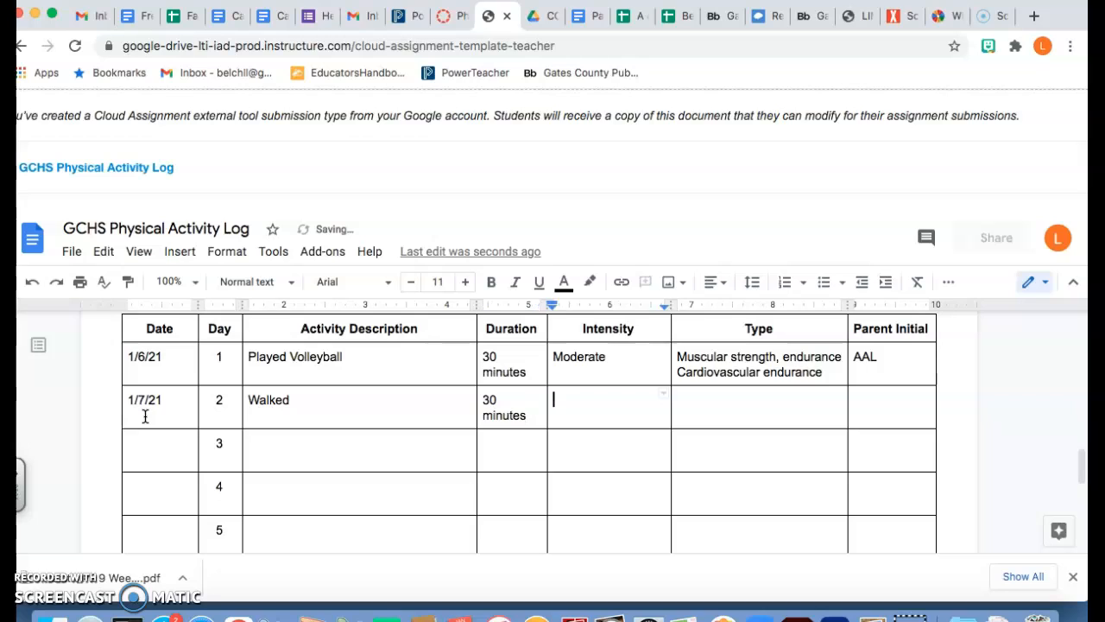
{"action": "type", "text": "Lights"}
Step: Set day 2's Type to 'Cardiovascular Endurance'
{"action": "key", "text": "Tab"}
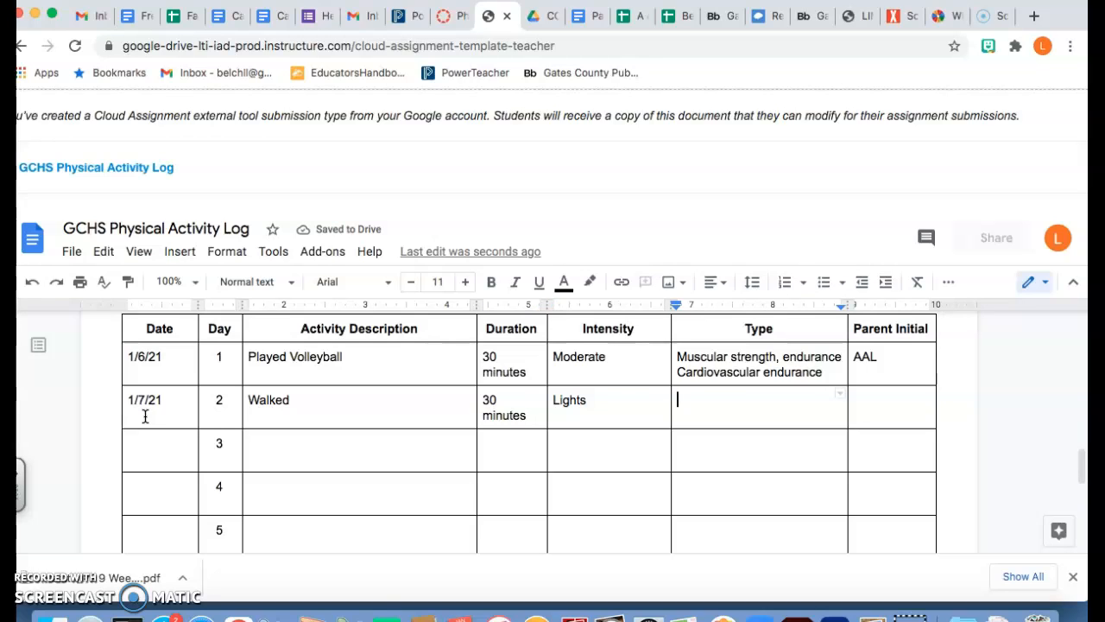
{"action": "type", "text": "Cardio"}
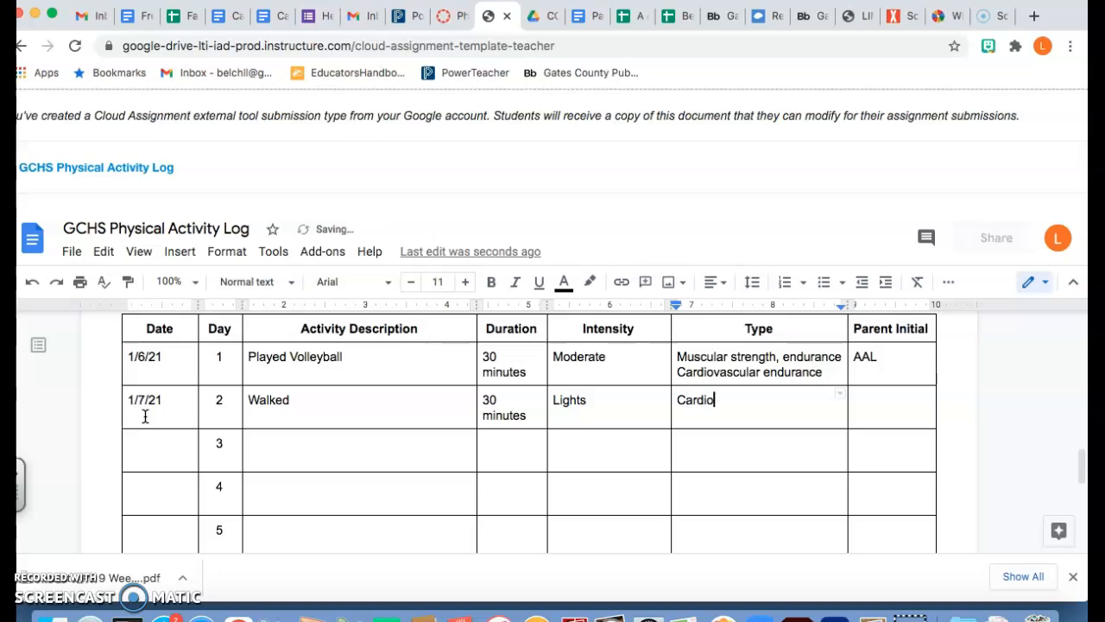
{"action": "type", "text": "vascy"}
{"action": "key", "text": "BackSpace"}
{"action": "key", "text": "BackSpace"}
{"action": "type", "text": "ular Endure"}
{"action": "key", "text": "BackSpace"}
{"action": "type", "text": "ance"}
{"action": "key", "text": "Tab"}
Step: Enter the parent's initials in day 2's Parent Initial cell
{"action": "type", "text": "AA"}
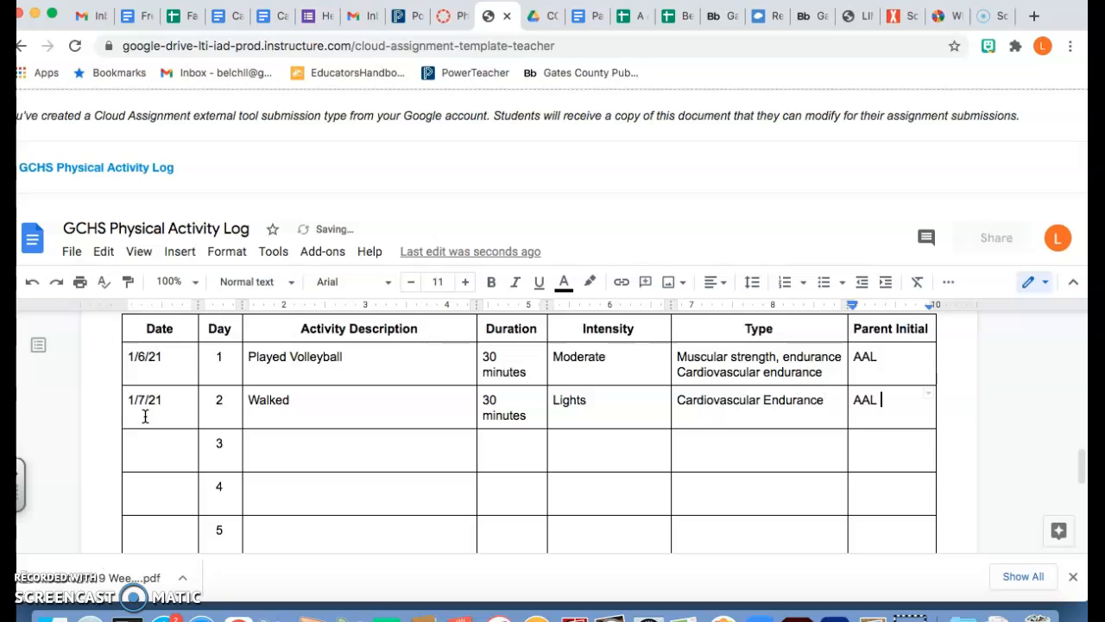
{"action": "type", "text": "L"}
{"action": "scroll", "coordinate": [145, 416], "scroll_direction": "down", "scroll_amount": 4}
{"action": "scroll", "coordinate": [145, 416], "scroll_direction": "up", "scroll_amount": 4}
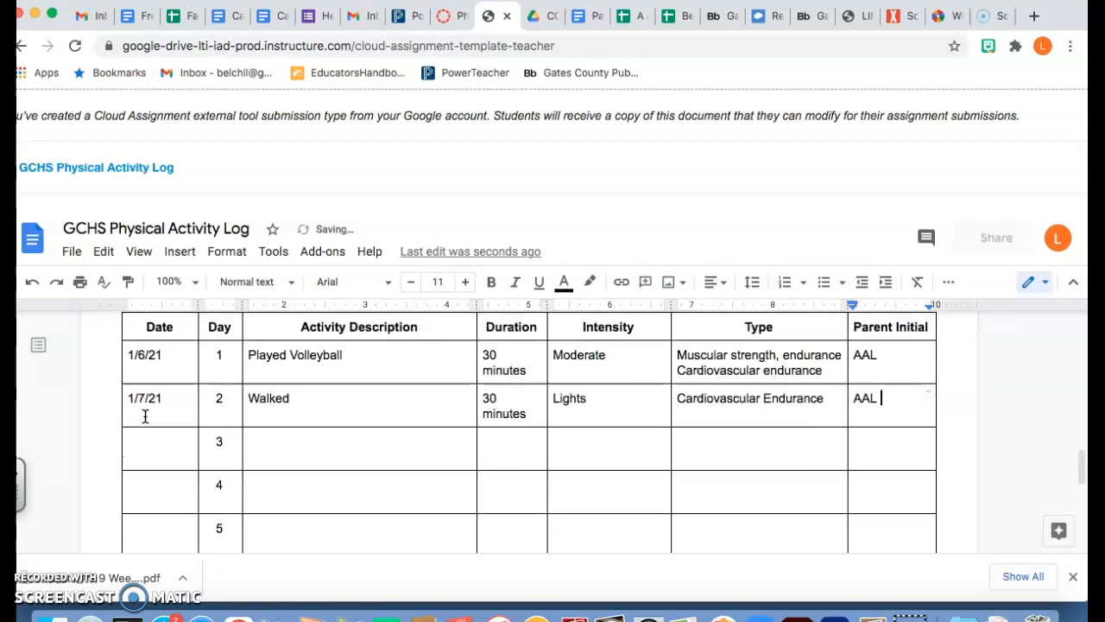
{"action": "scroll", "coordinate": [145, 416], "scroll_direction": "up", "scroll_amount": 2}
{"action": "scroll", "coordinate": [219, 456], "scroll_direction": "down", "scroll_amount": 2}
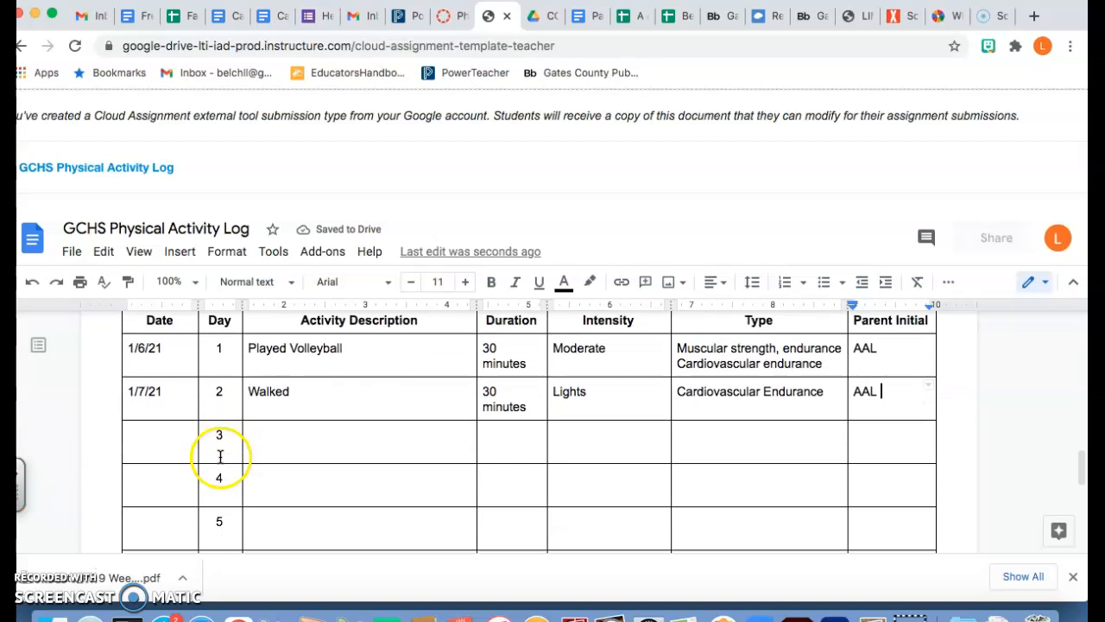
{"action": "scroll", "coordinate": [411, 383], "scroll_direction": "down", "scroll_amount": 1}
{"action": "scroll", "coordinate": [411, 383], "scroll_direction": "up", "scroll_amount": 3}
{"action": "scroll", "coordinate": [413, 383], "scroll_direction": "down", "scroll_amount": 4}
{"action": "scroll", "coordinate": [412, 384], "scroll_direction": "down", "scroll_amount": 6}
Step: Sign the student's full name on the Student Signature line and italicize it
{"action": "left_click", "coordinate": [284, 537]}
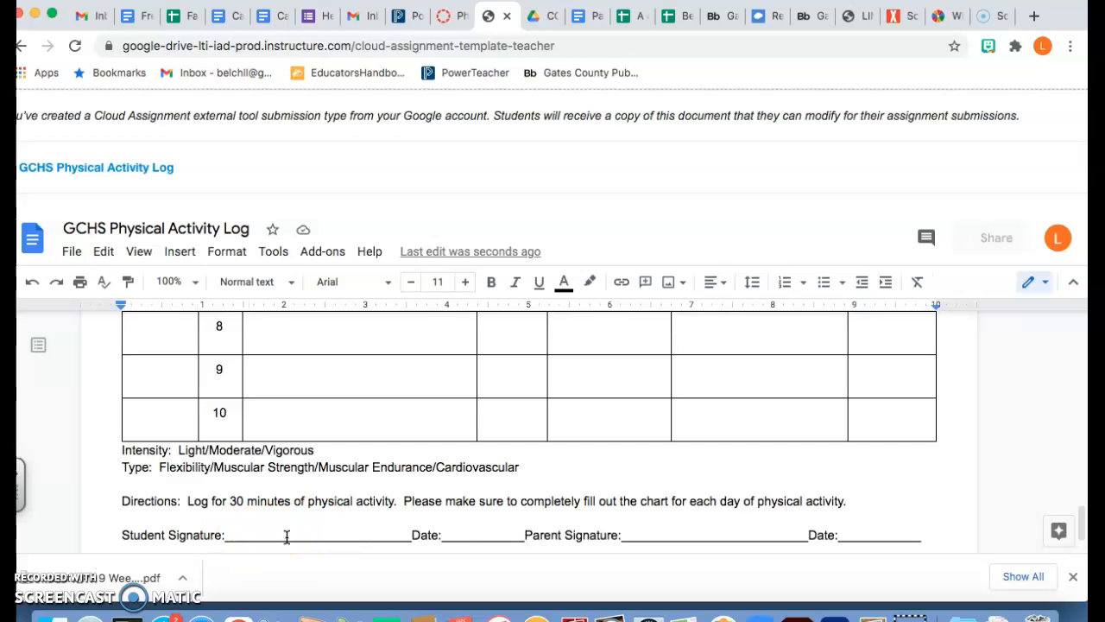
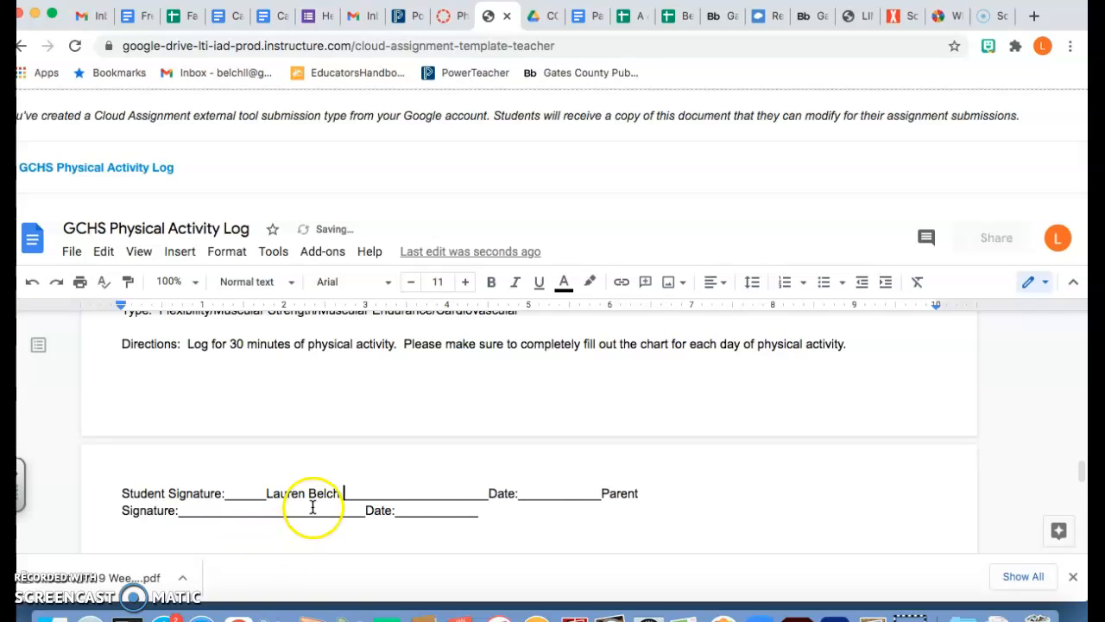
{"action": "left_click_drag", "start_coordinate": [345, 493], "coordinate": [257, 491]}
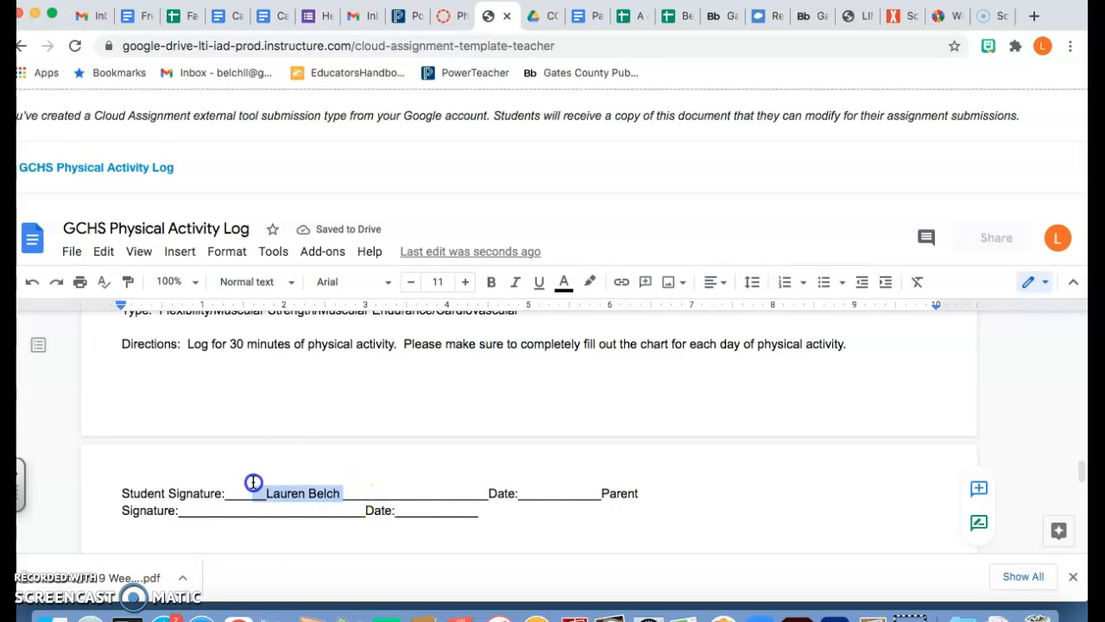
{"action": "left_click", "coordinate": [515, 283]}
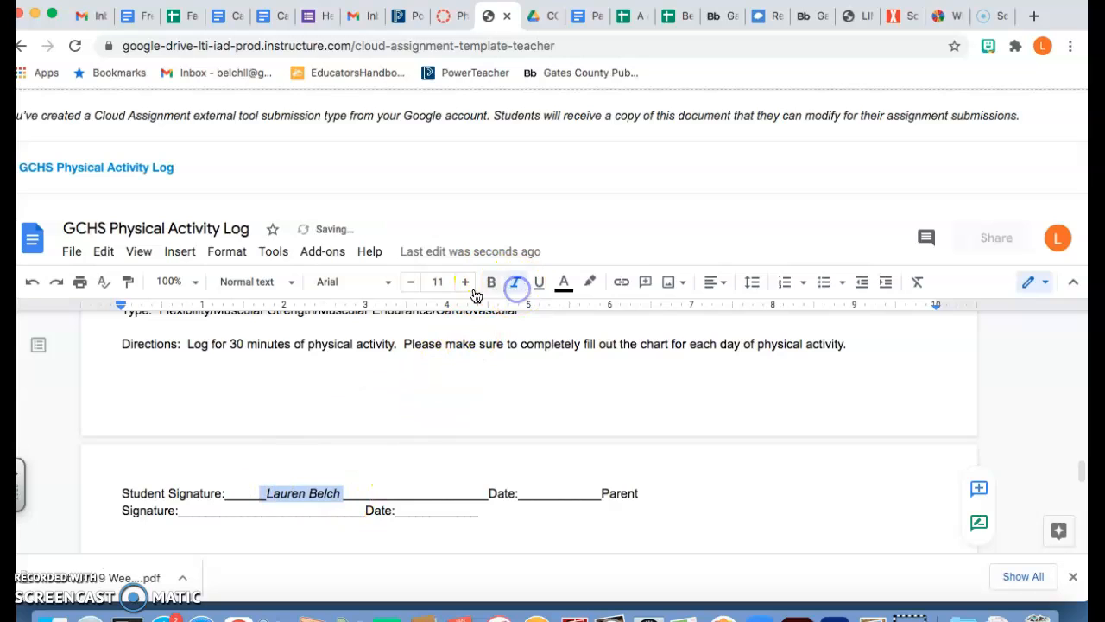
Step: Date the student signature 1/31/21
{"action": "left_click", "coordinate": [555, 486]}
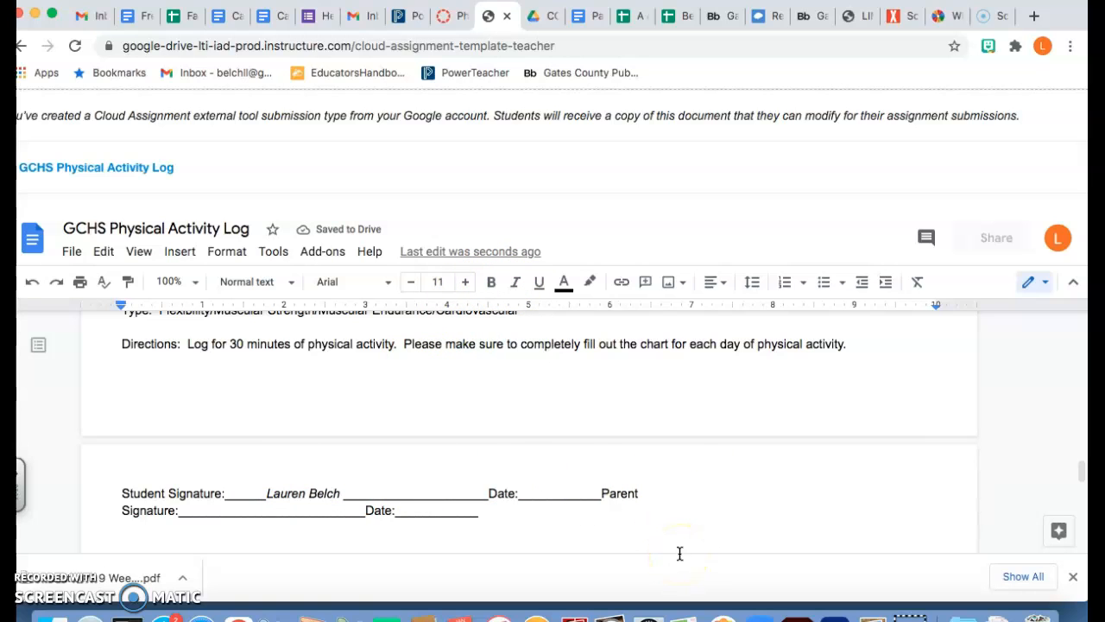
{"action": "type", "text": "1/21"}
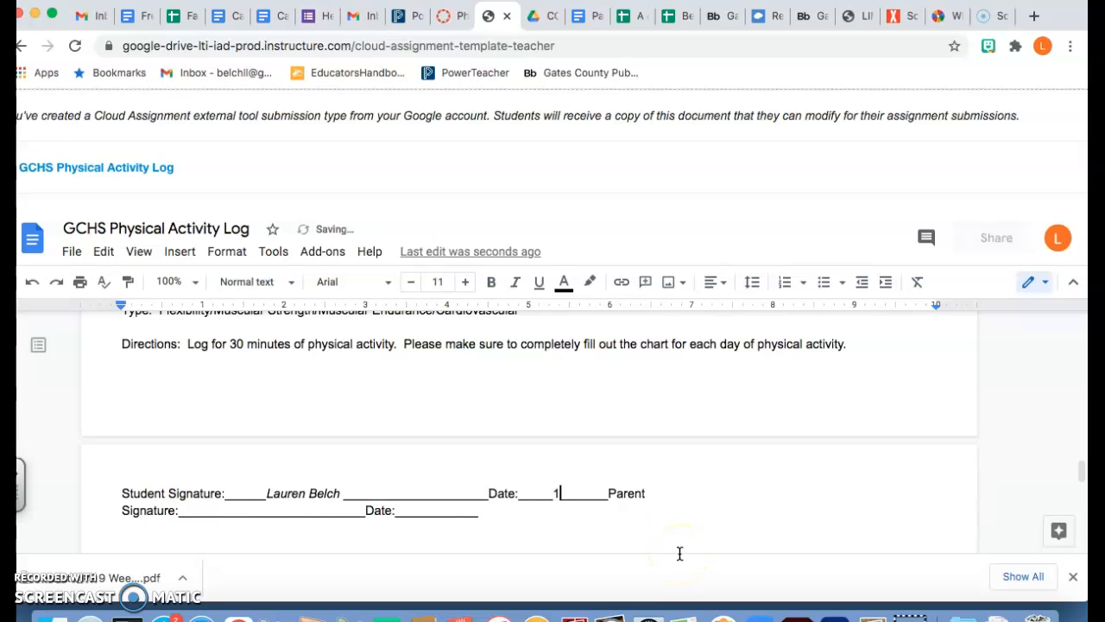
{"action": "key", "text": "BackSpace"}
{"action": "key", "text": "BackSpace"}
{"action": "type", "text": "31/21"}
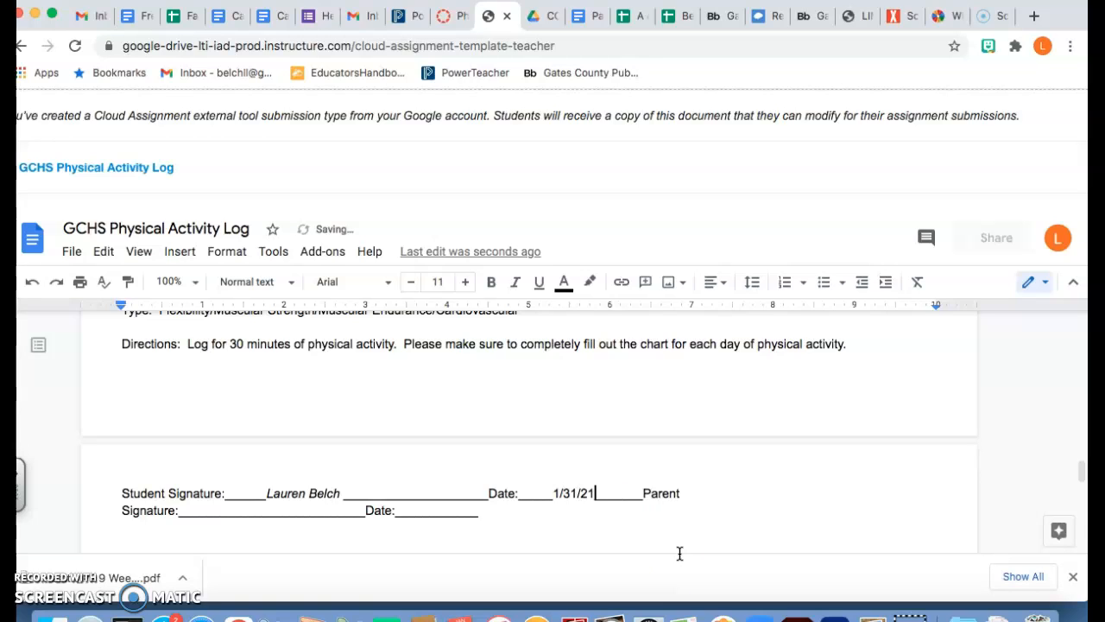
{"action": "left_click", "coordinate": [235, 516]}
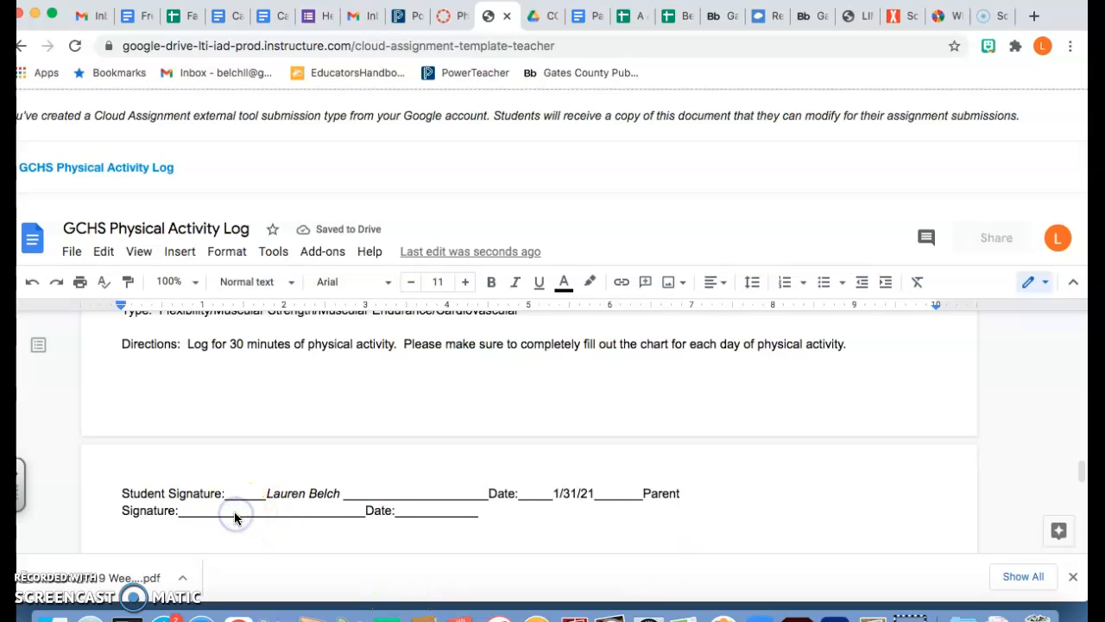
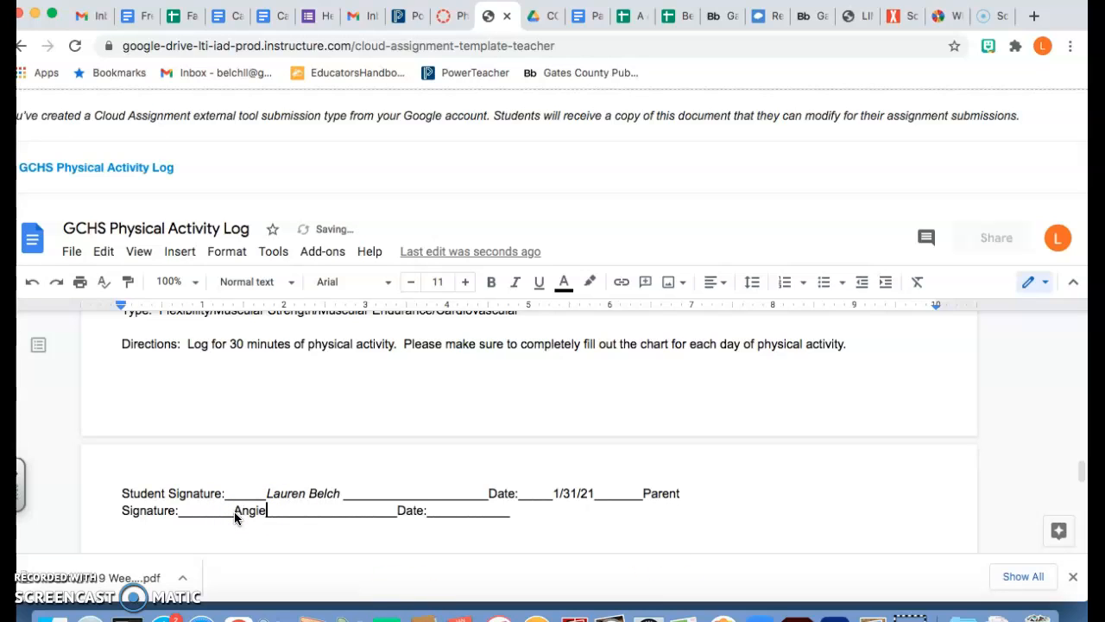
Step: Type the parent's full name on the Parent Signature line and set it in italics
{"action": "left_click", "coordinate": [477, 468]}
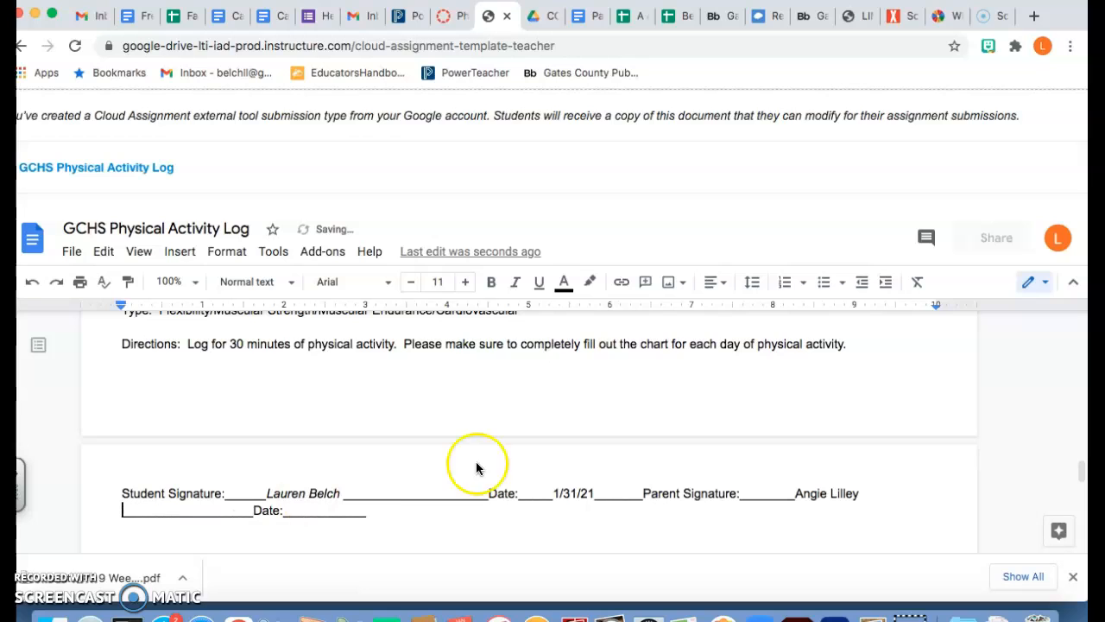
{"action": "left_click_drag", "start_coordinate": [859, 493], "coordinate": [797, 493]}
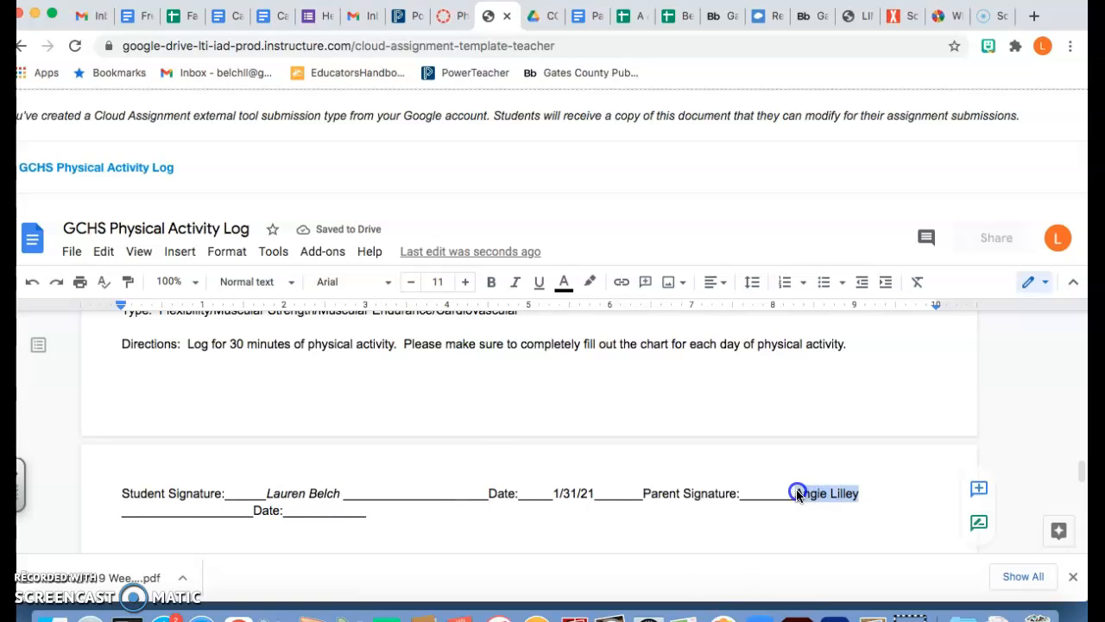
{"action": "left_click", "coordinate": [515, 282]}
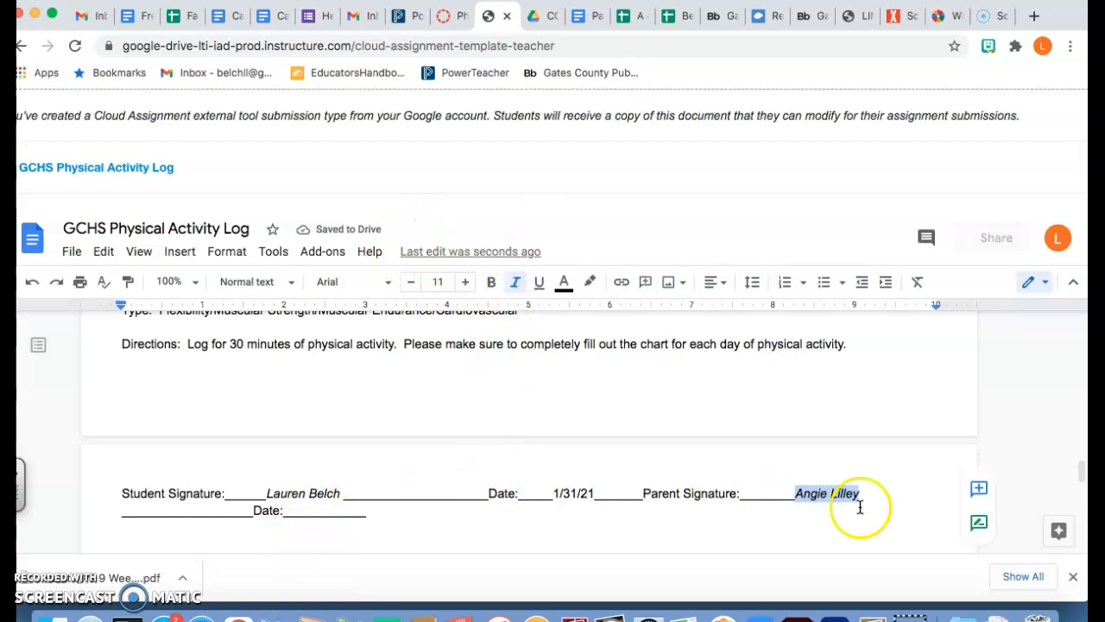
{"action": "scroll", "coordinate": [841, 426], "scroll_direction": "up", "scroll_amount": 10}
{"action": "scroll", "coordinate": [789, 434], "scroll_direction": "up", "scroll_amount": 10}
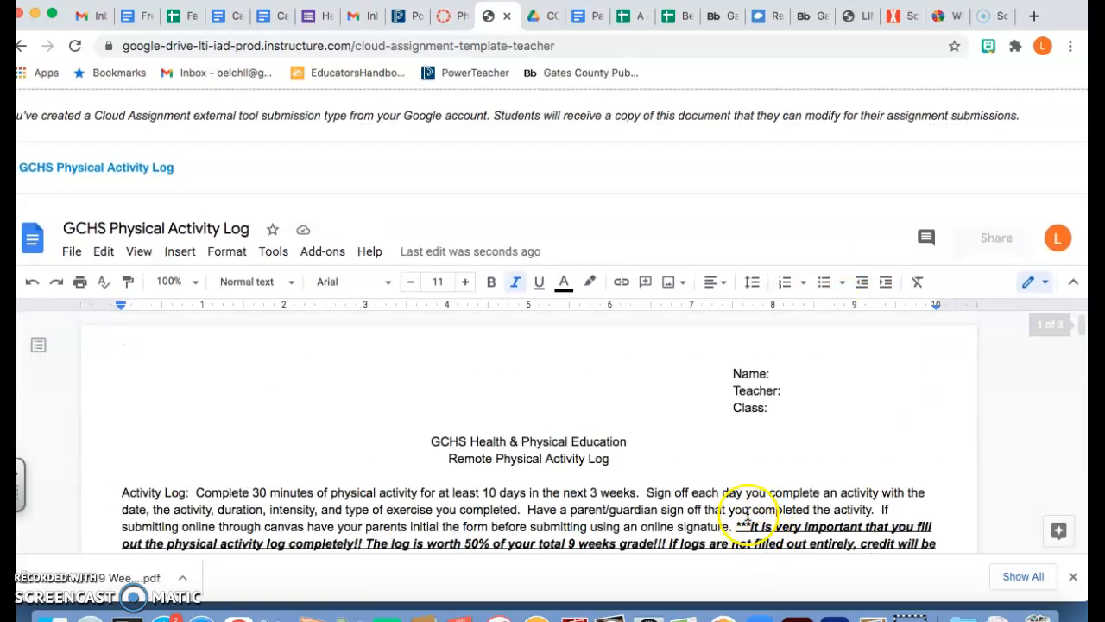